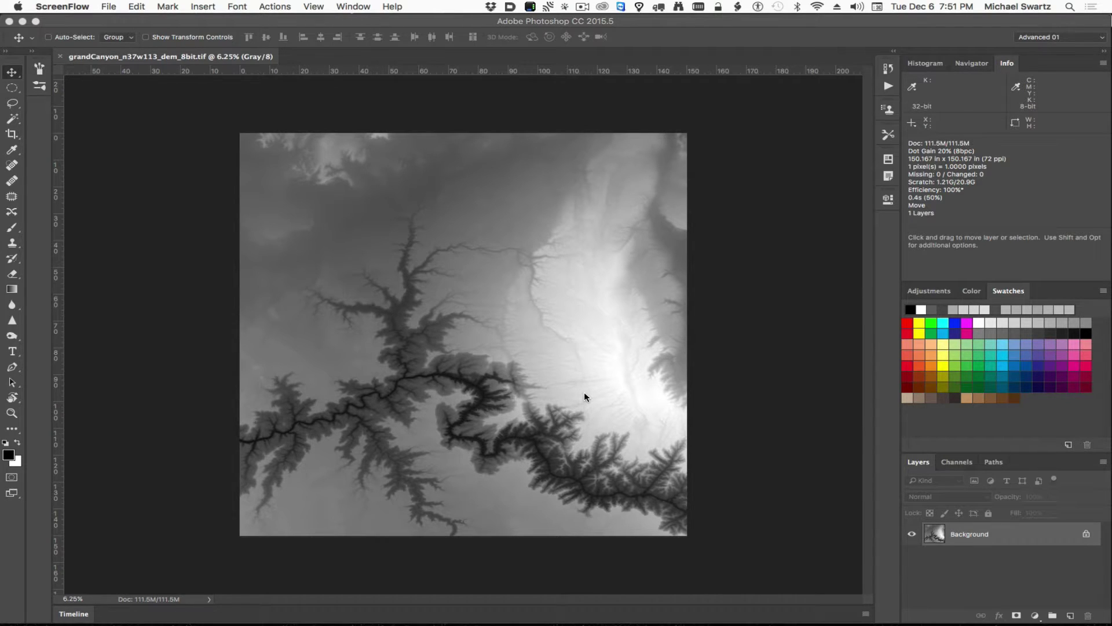
Step: Keep the elevation image in 8-bit grayscale mode in Photoshop, then bring ZBrush forward
key(super+Tab)
key(super+Tab)
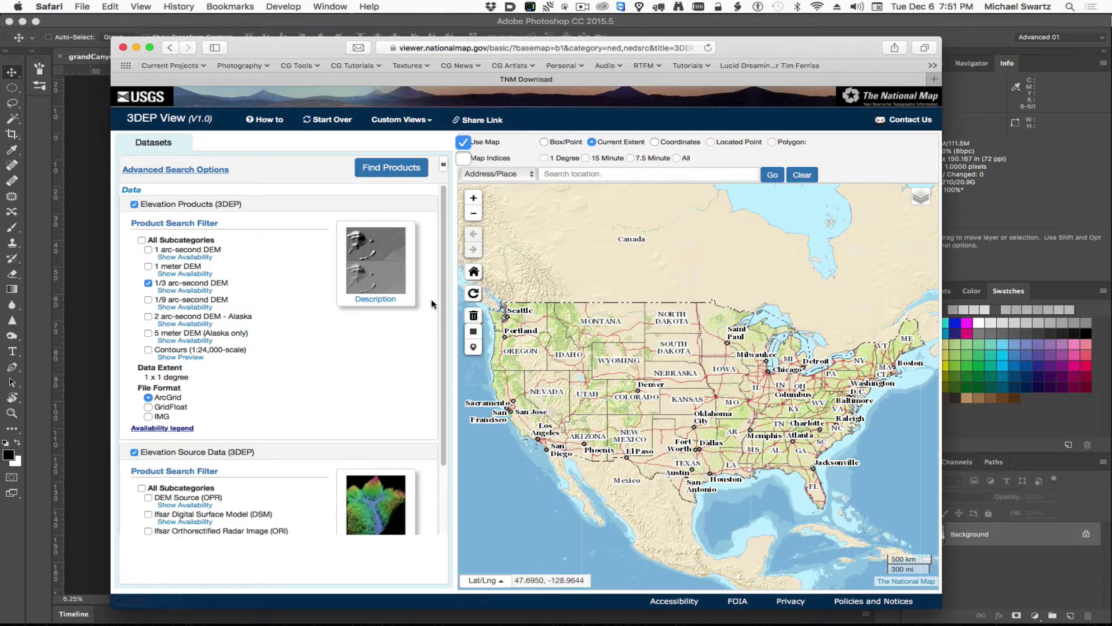
key(super+Tab)
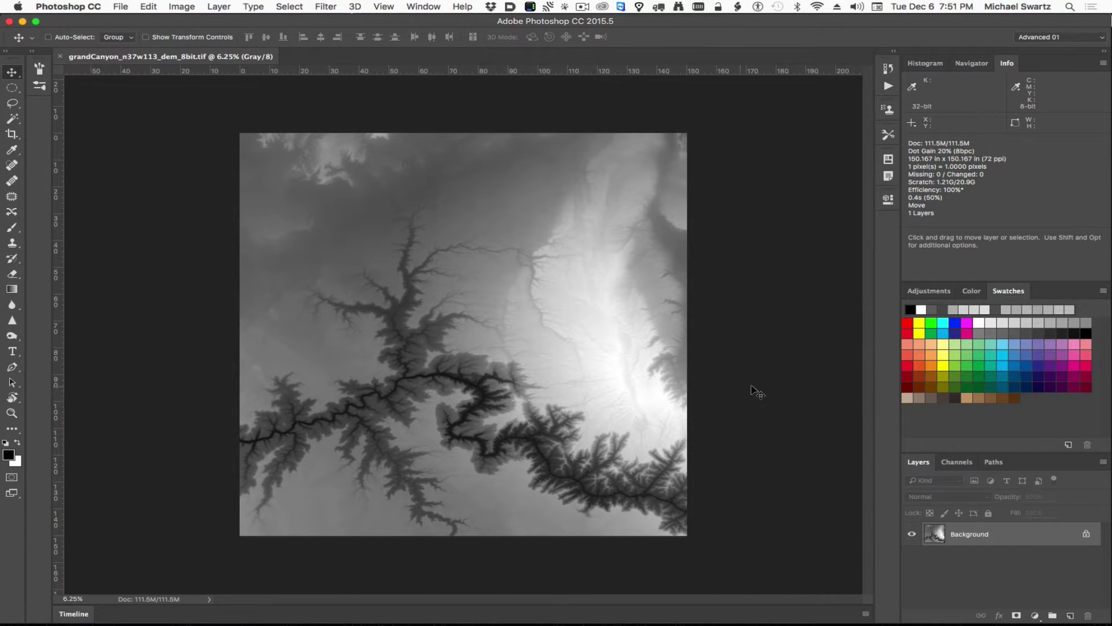
click(183, 6)
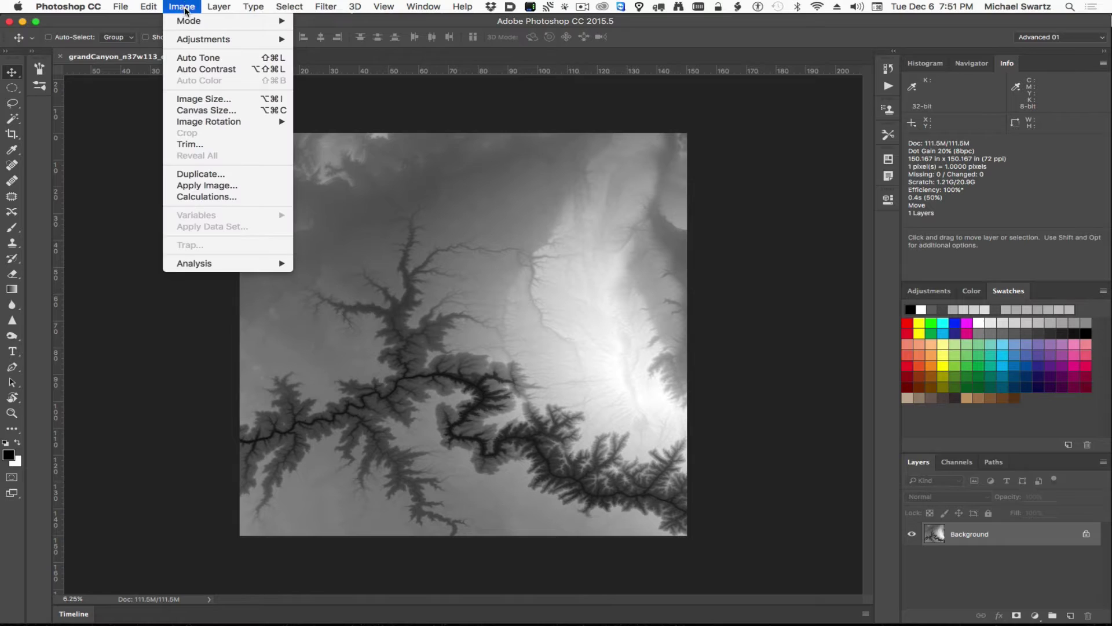
mouse_move(188, 21)
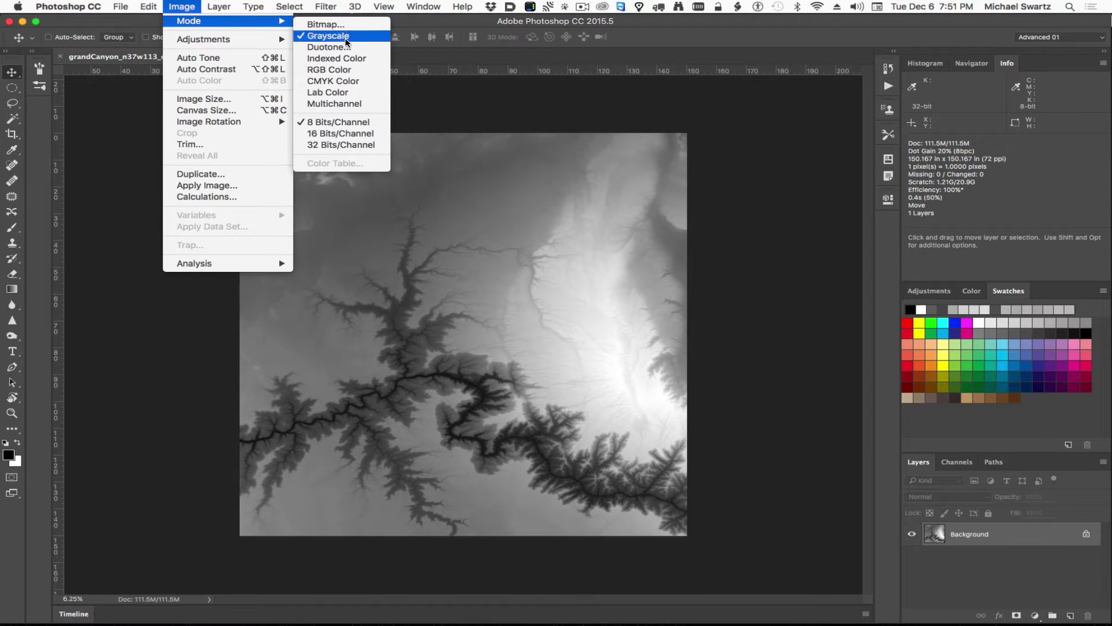
click(343, 123)
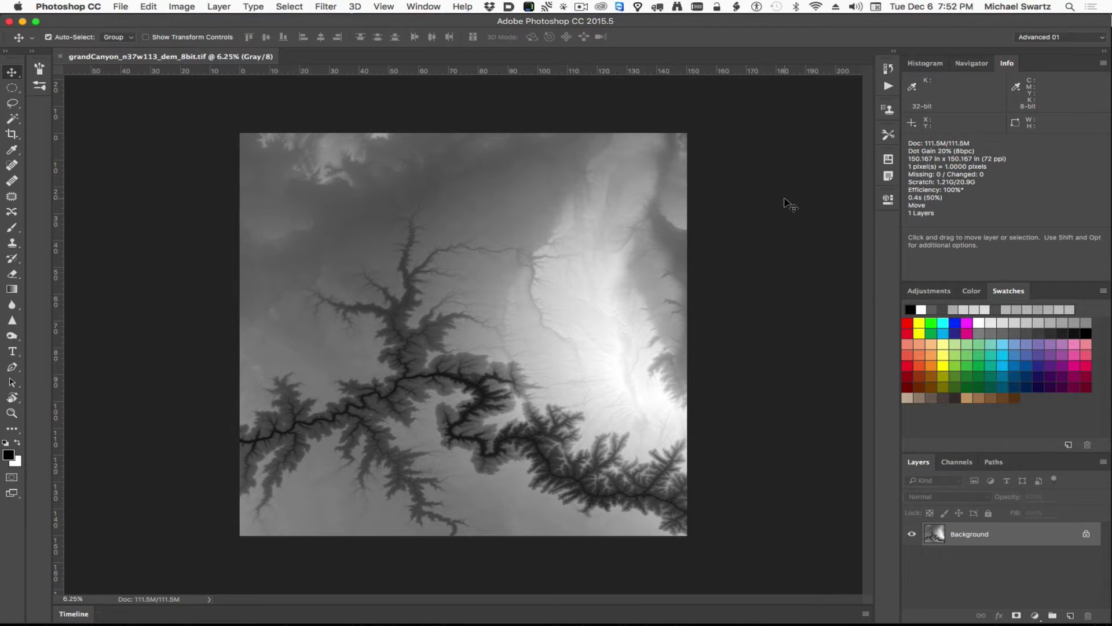
key(super+Tab)
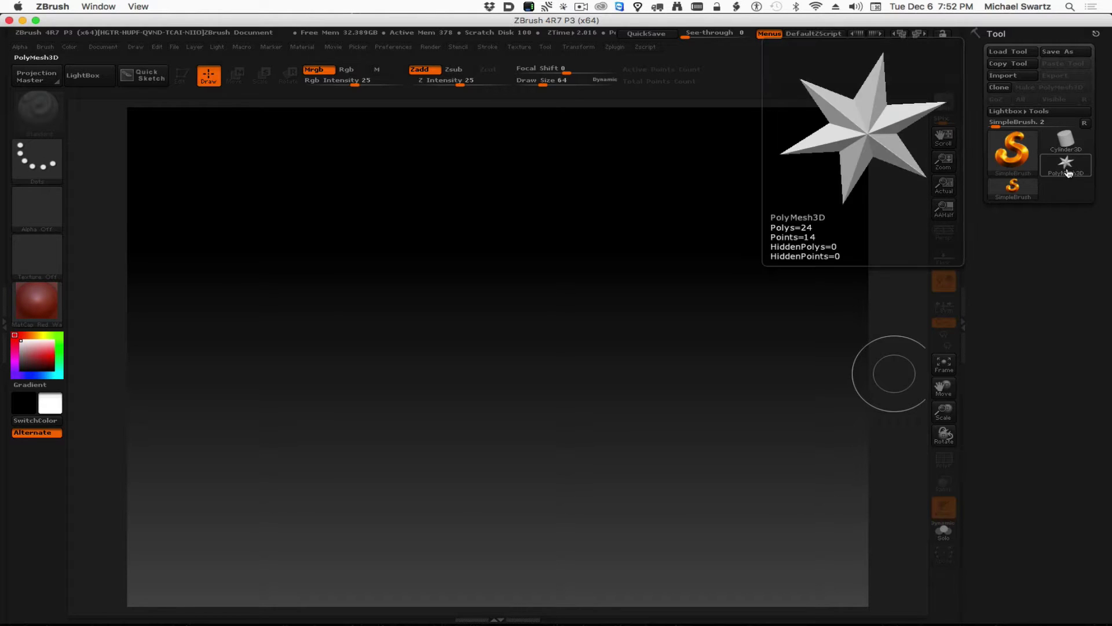
Step: Draw a Plane3D mesh across the ZBrush canvas and put it in Edit mode
click(1064, 168)
click(1064, 167)
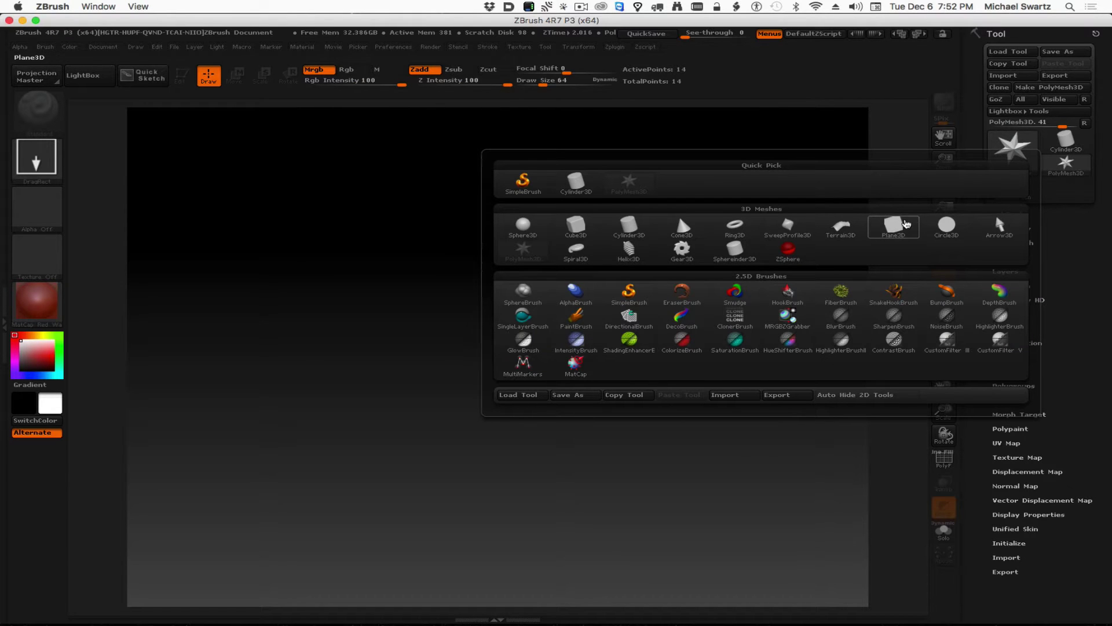
click(893, 226)
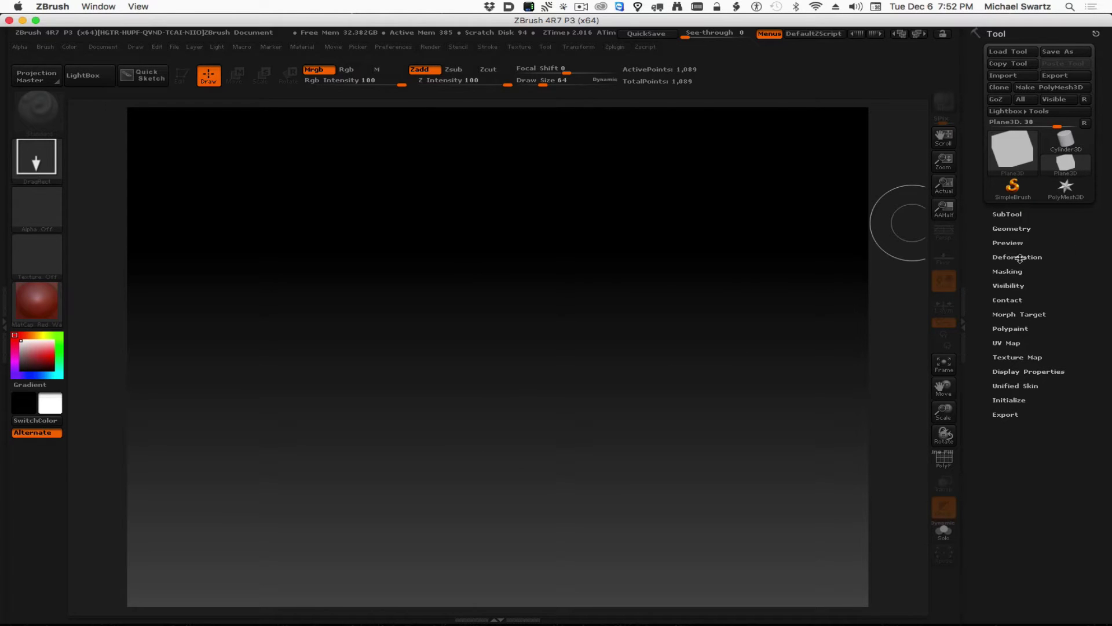
mouse_move(455, 372)
mouse_down()
mouse_move(596, 377)
mouse_move(737, 362)
mouse_move(762, 342)
mouse_move(762, 353)
mouse_up()
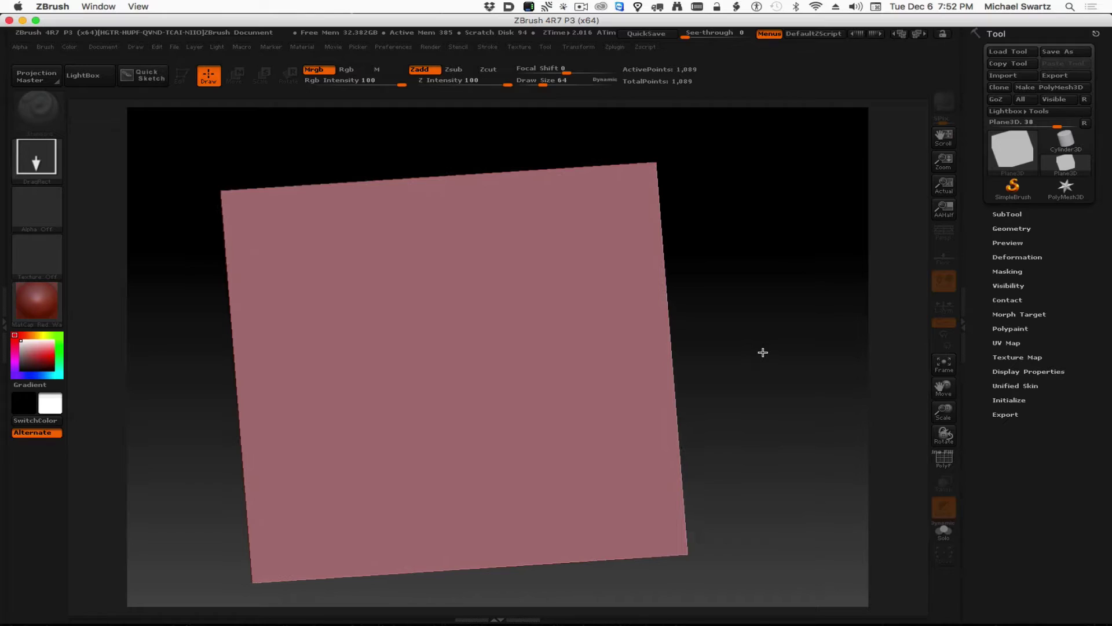
key(t)
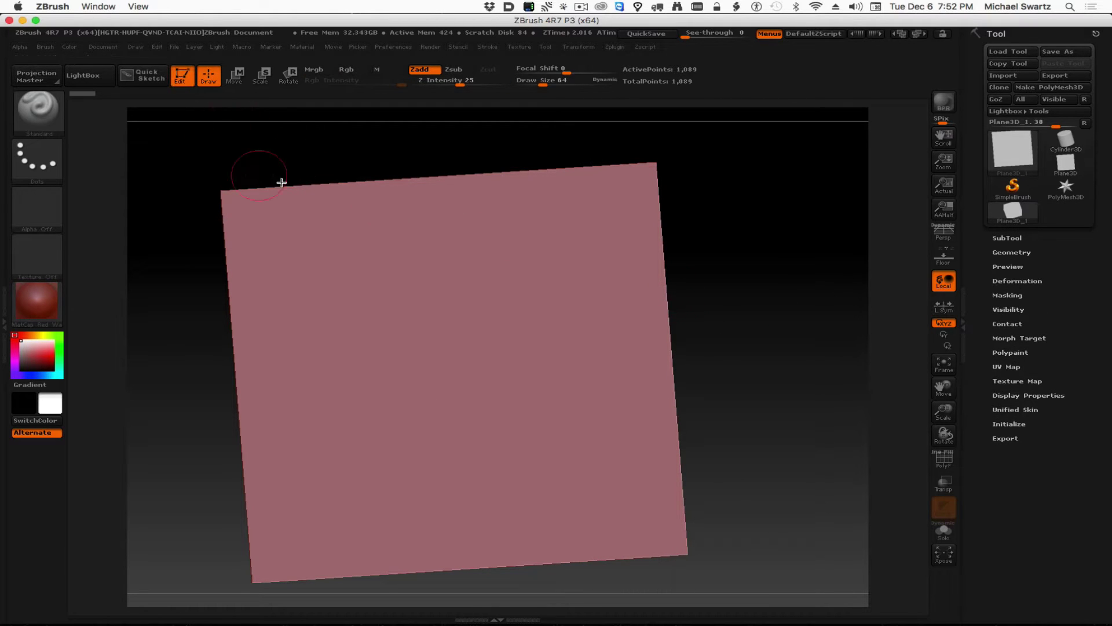
Step: Turn on Persp and PolyF wireframe, and tilt the view to see the plane
click(941, 237)
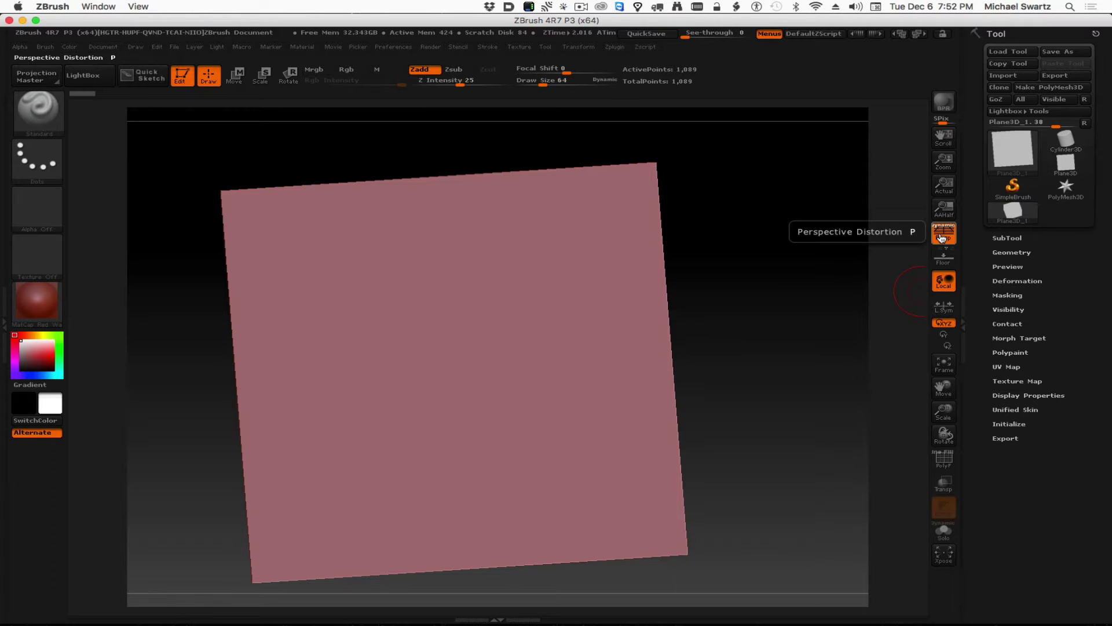
click(943, 460)
drag(819, 488, 763, 420)
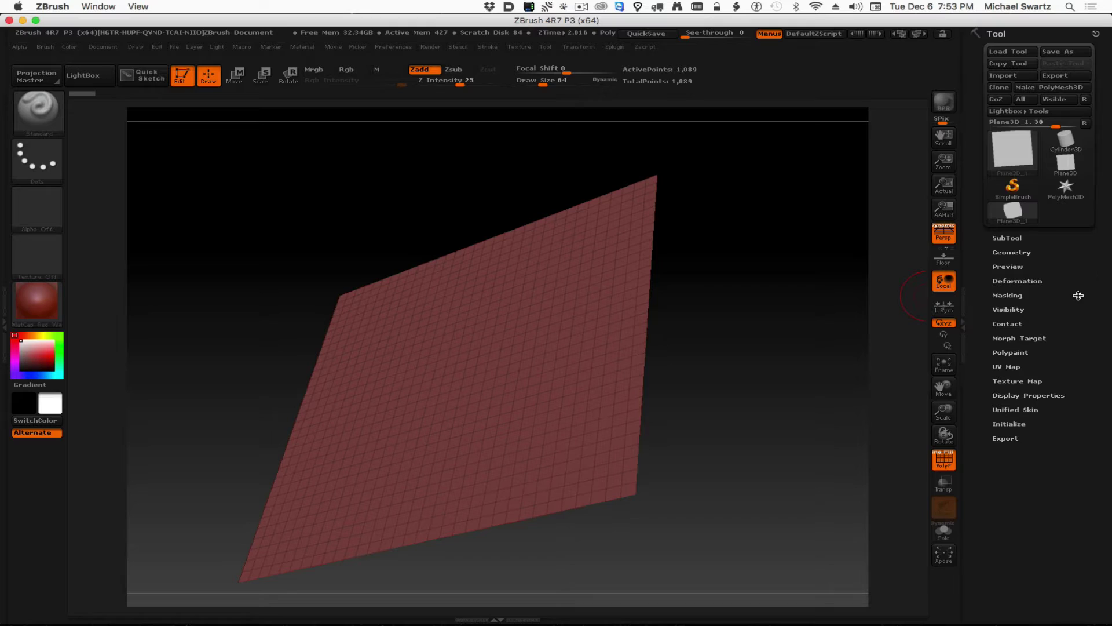
Step: Open Tool > UV Map and Initialize to check the plane's 33 by 33 divisions
click(1012, 239)
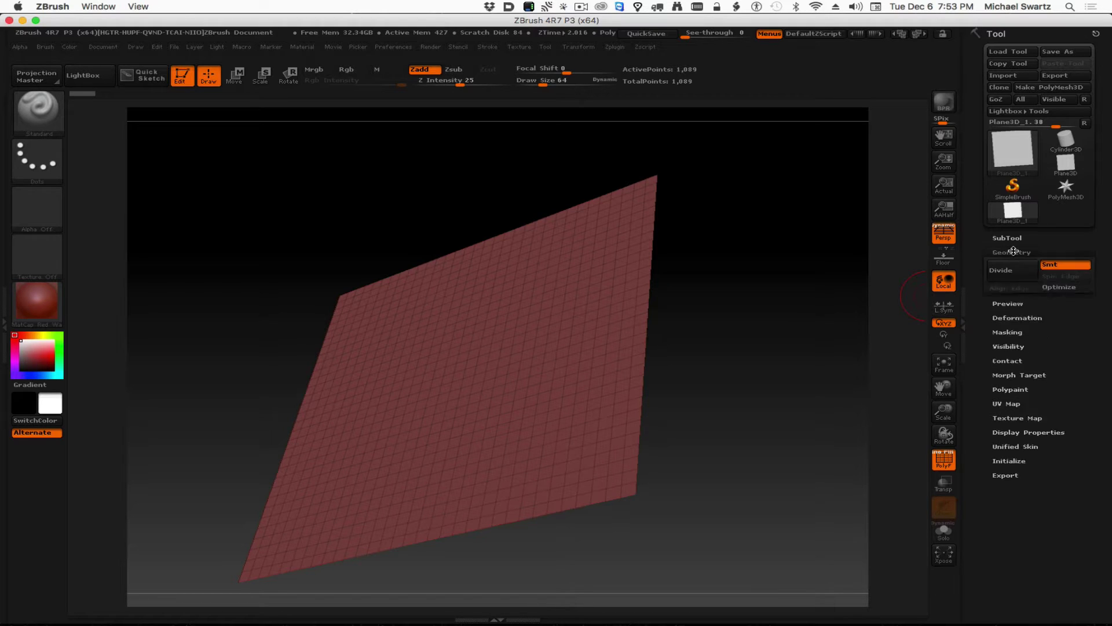
click(1012, 239)
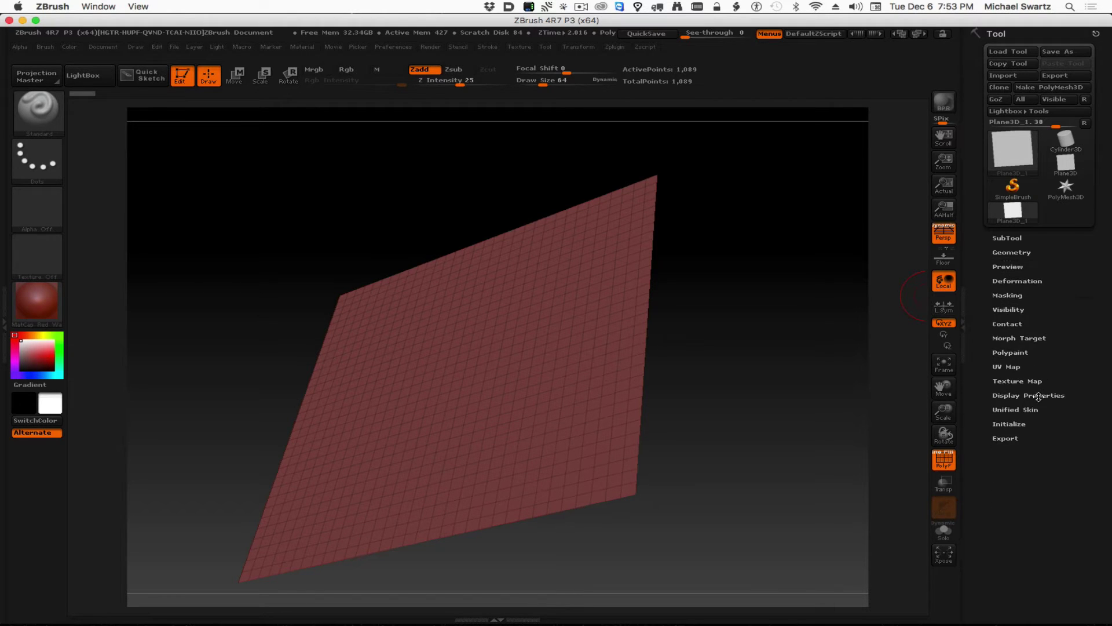
click(1006, 367)
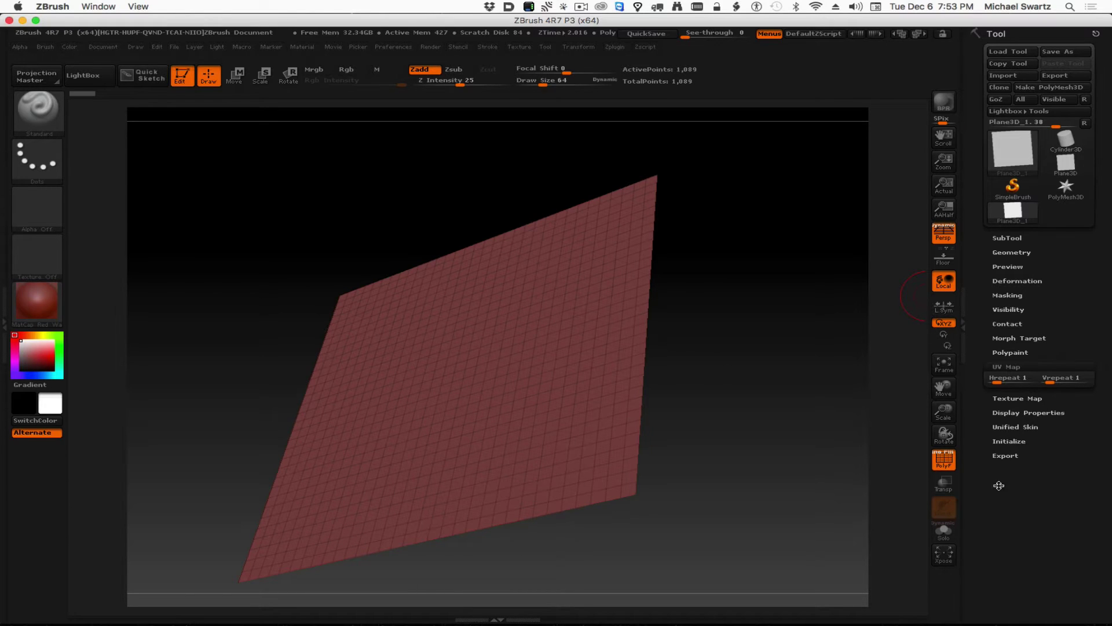
click(1002, 440)
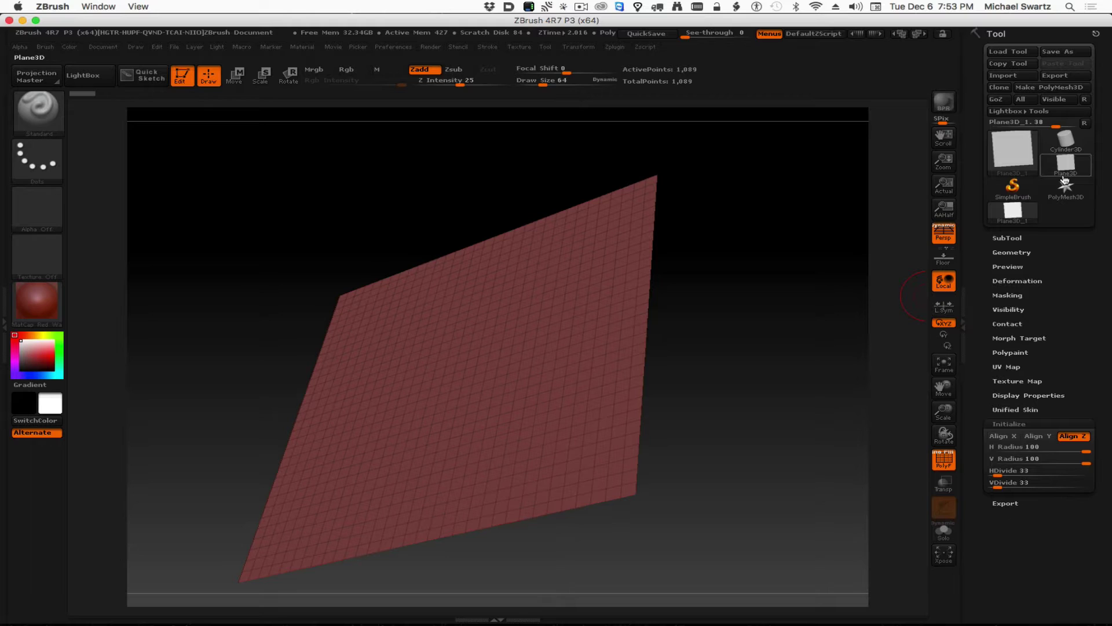
Step: Convert the plane to a PolyMesh3D and give it 4096-size planar UVs
click(1065, 93)
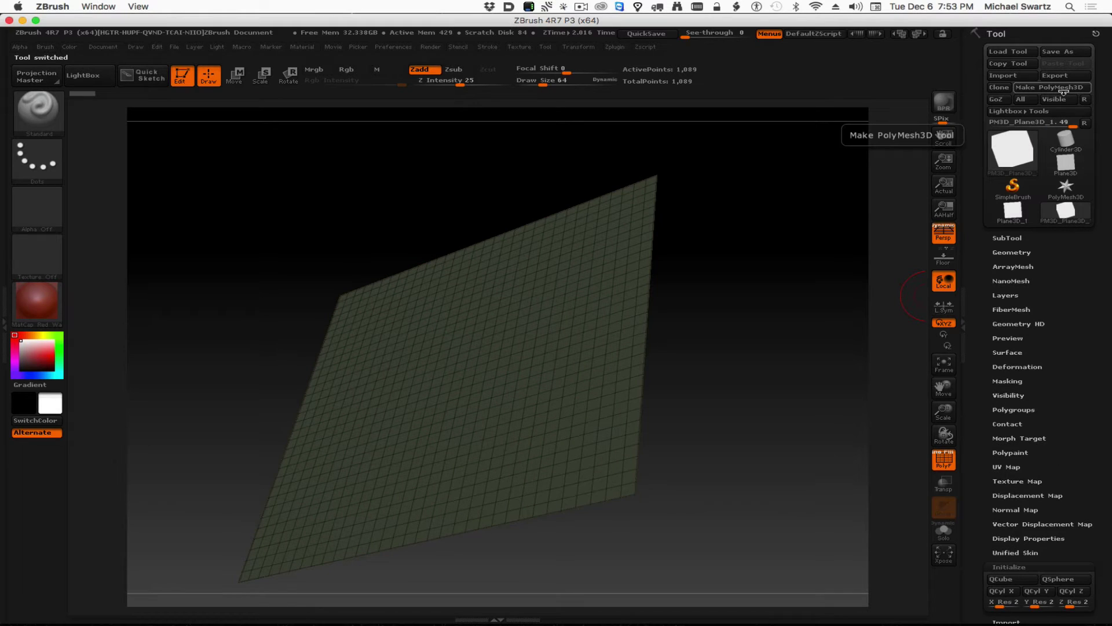
scroll(1075, 442, down, 3)
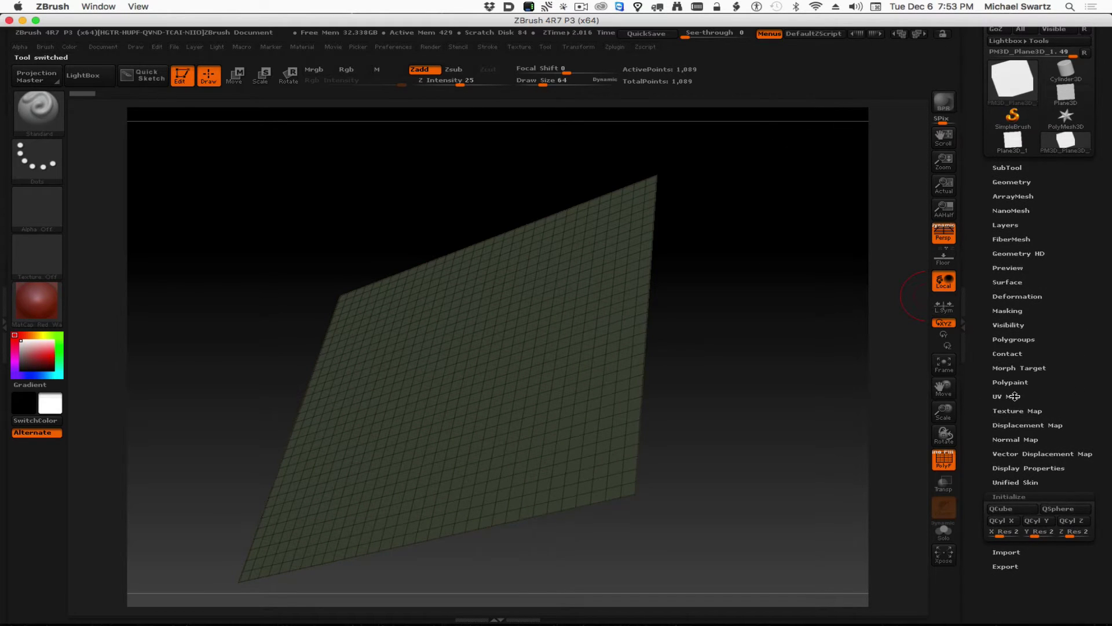
click(1014, 396)
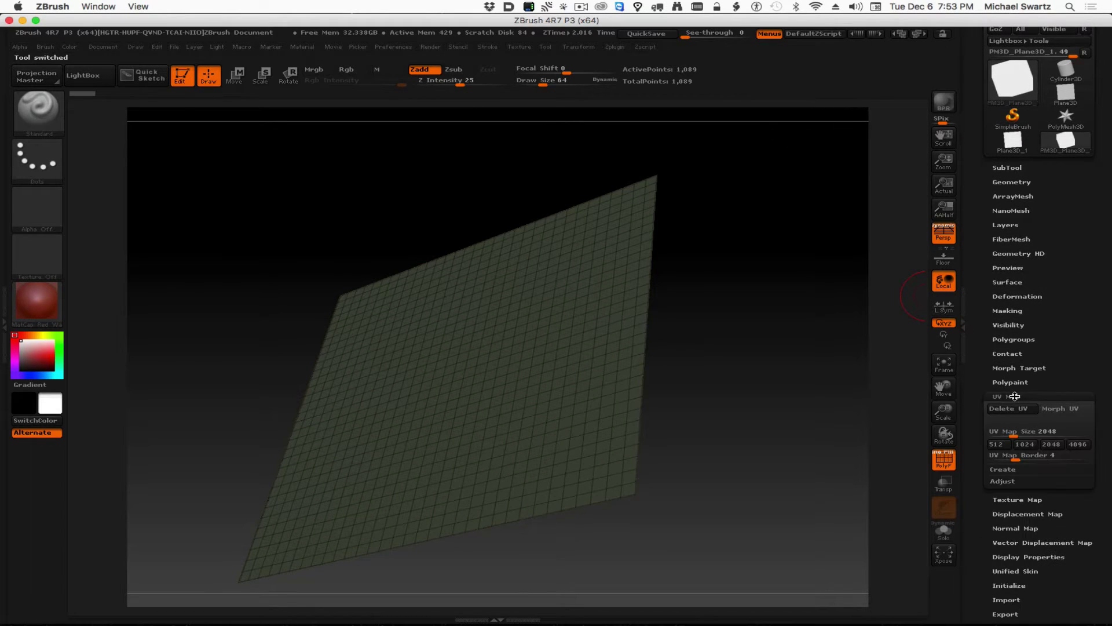
click(1078, 444)
click(1005, 469)
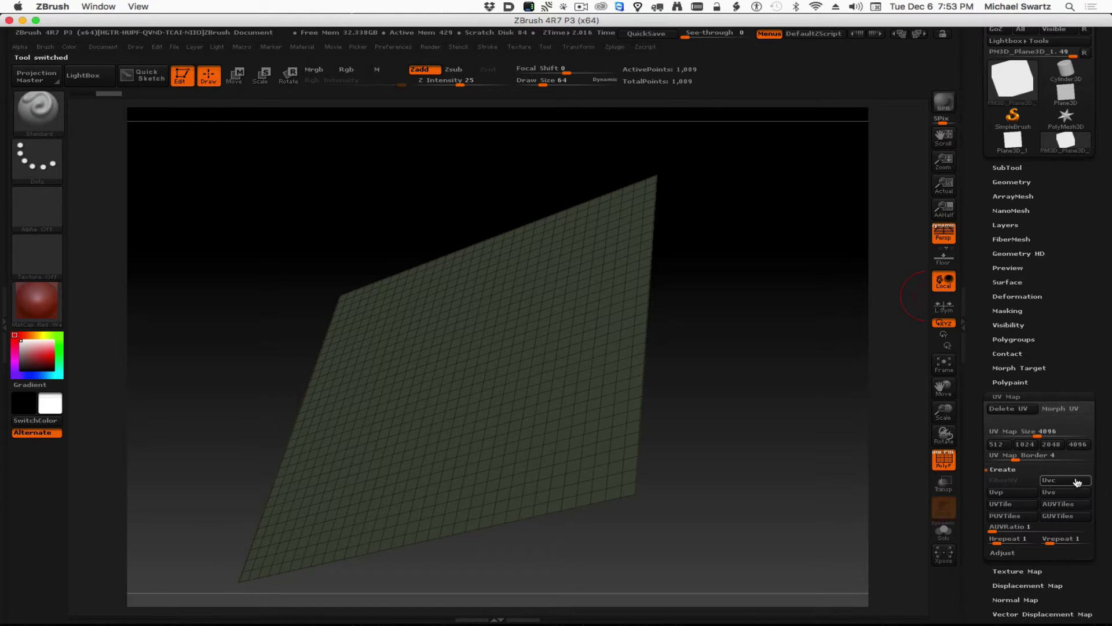
click(1015, 498)
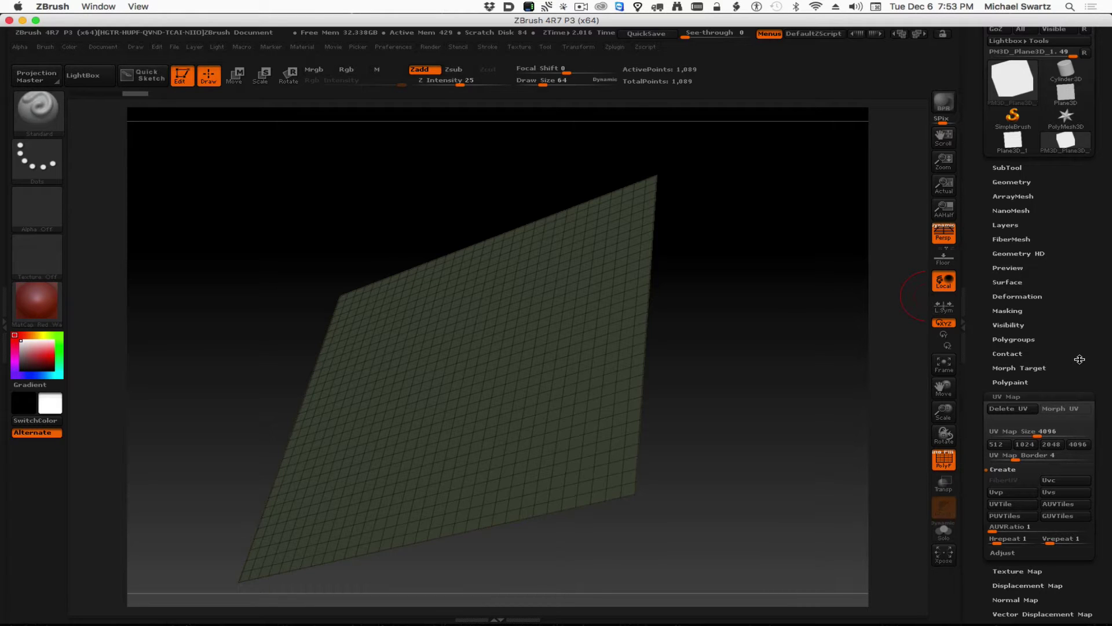
Step: Divide the plane repeatedly up to SDiv 7, about 4.2 million points
click(1012, 183)
click(1004, 272)
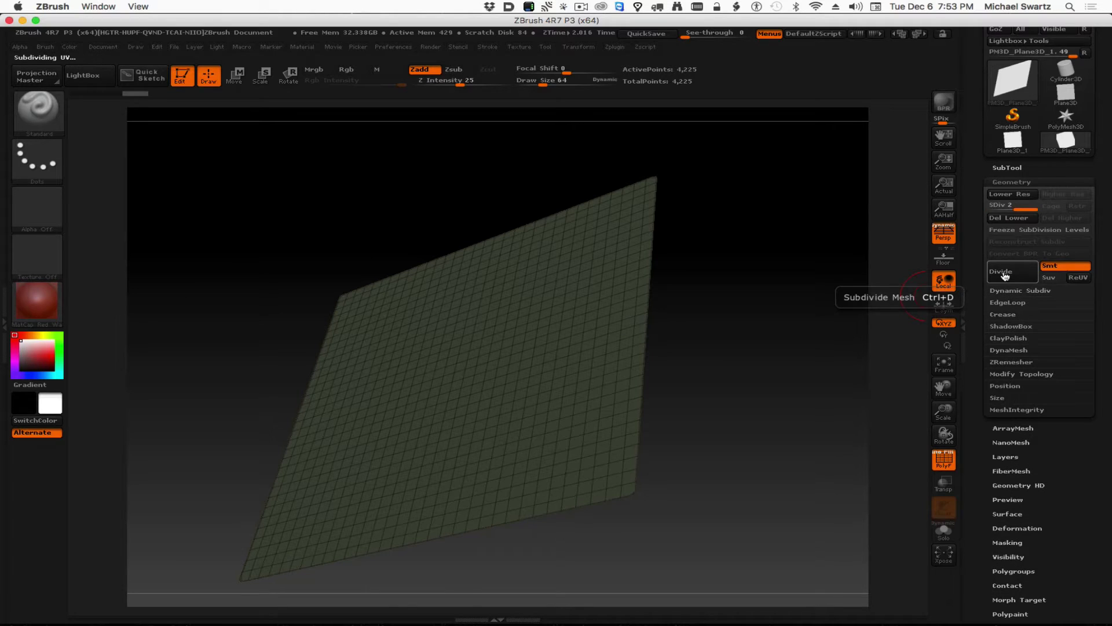
click(1005, 275)
click(1005, 275)
click(1005, 275)
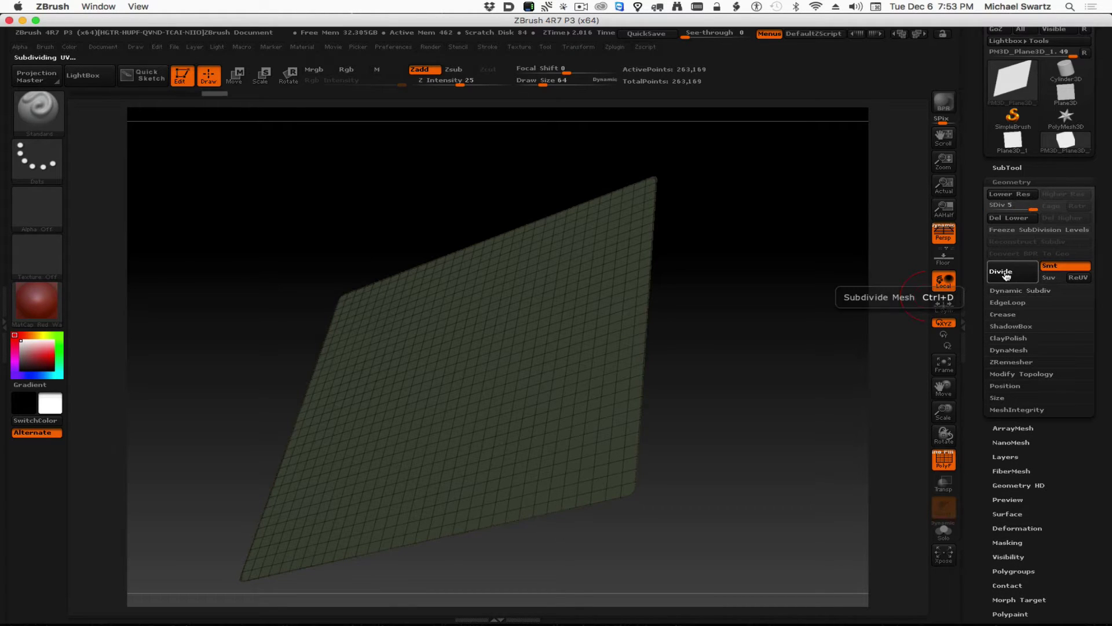
click(1006, 275)
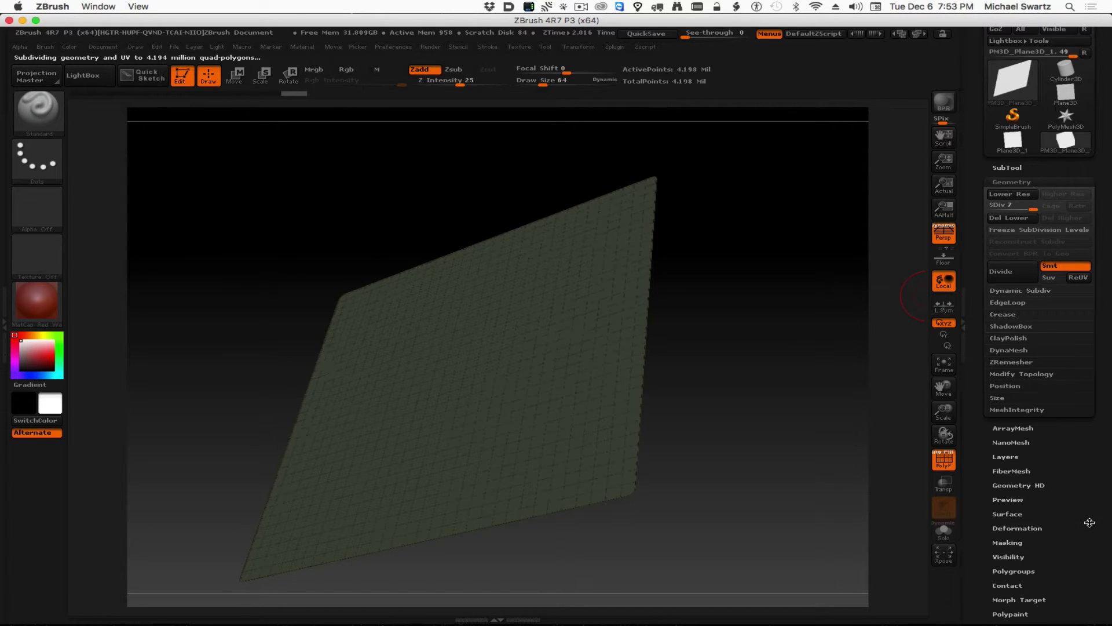
scroll(1079, 419, down, 10)
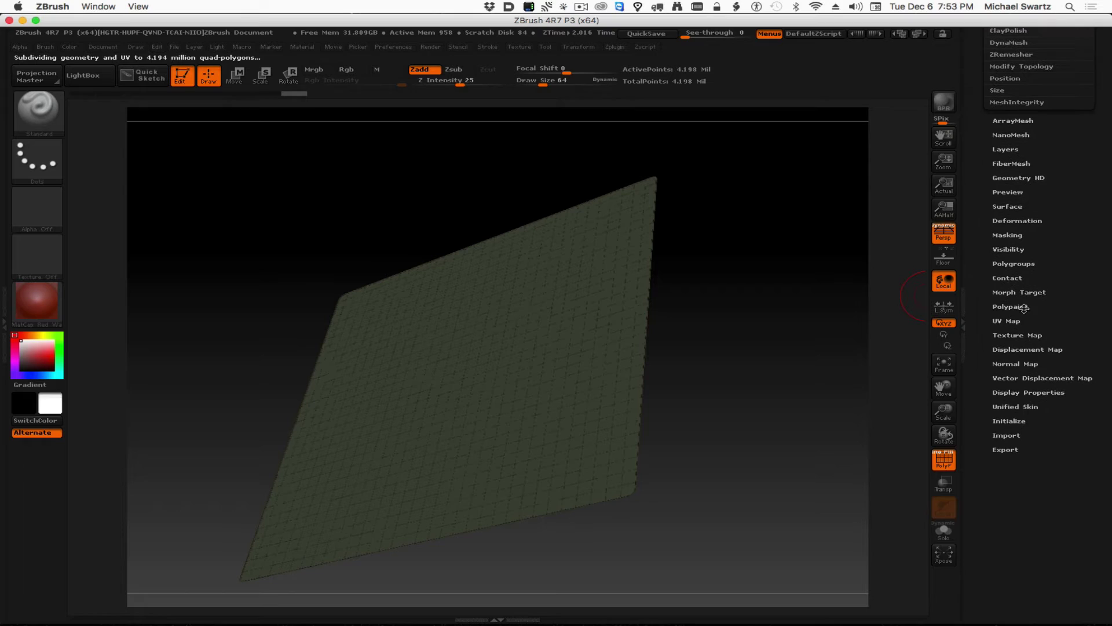
Step: Import the grandCanyon jp2 image from the dem folder as the plane's texture map
click(1011, 336)
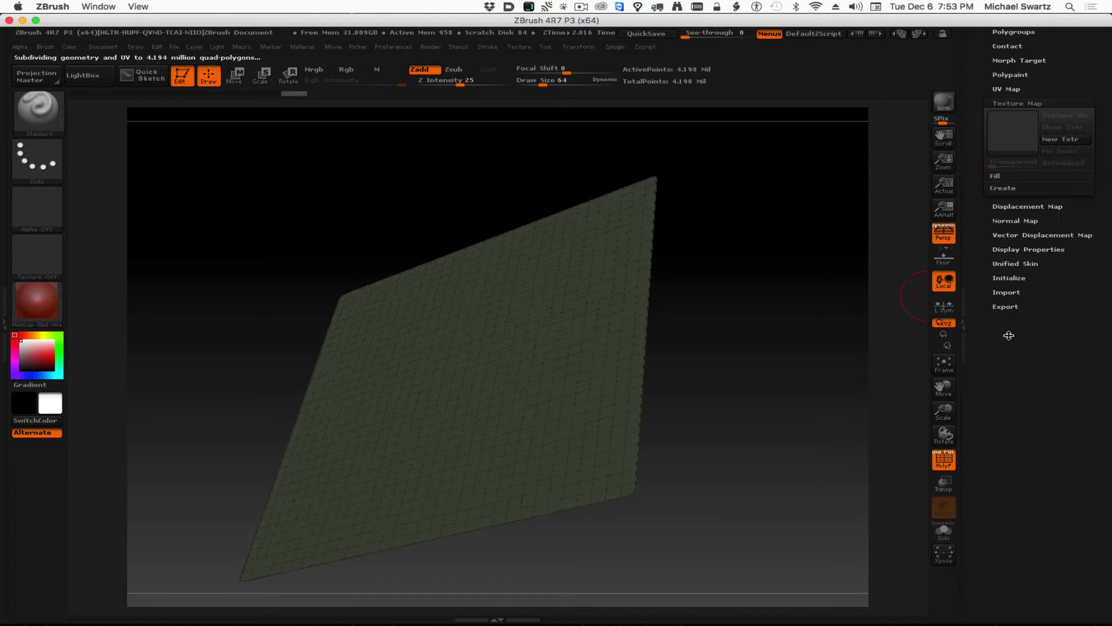
click(1010, 129)
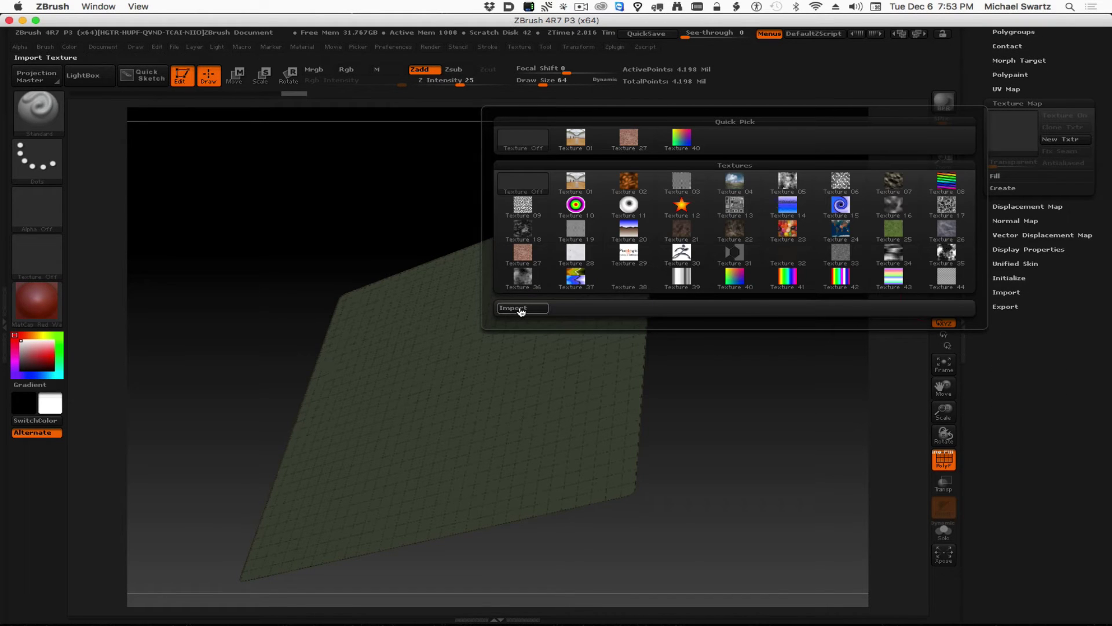
click(539, 310)
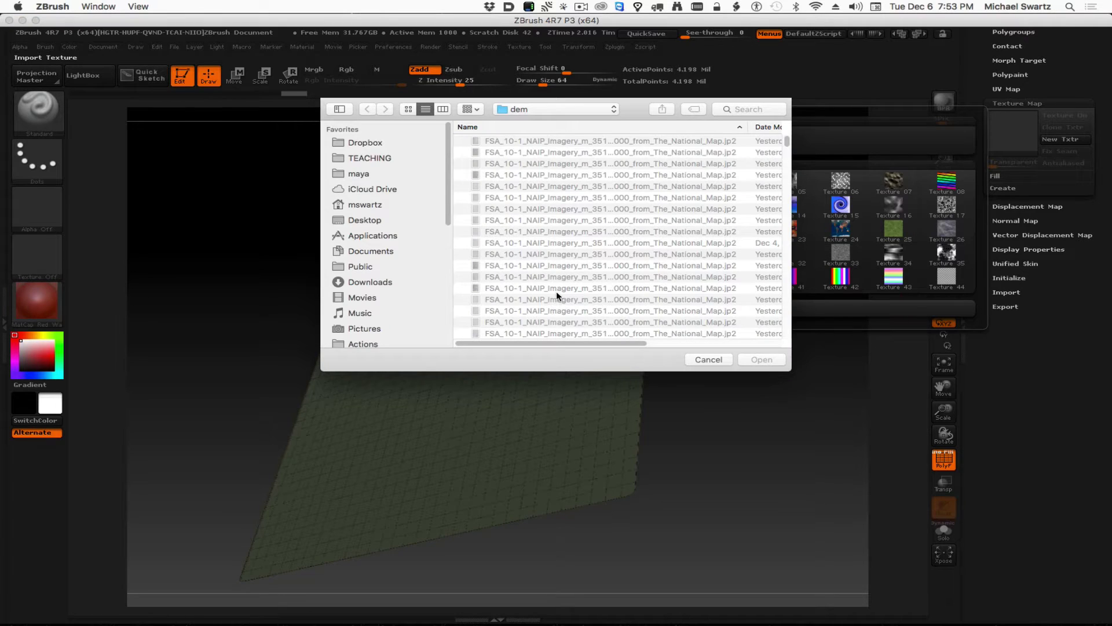
scroll(559, 290, down, 5)
click(544, 331)
double_click(536, 335)
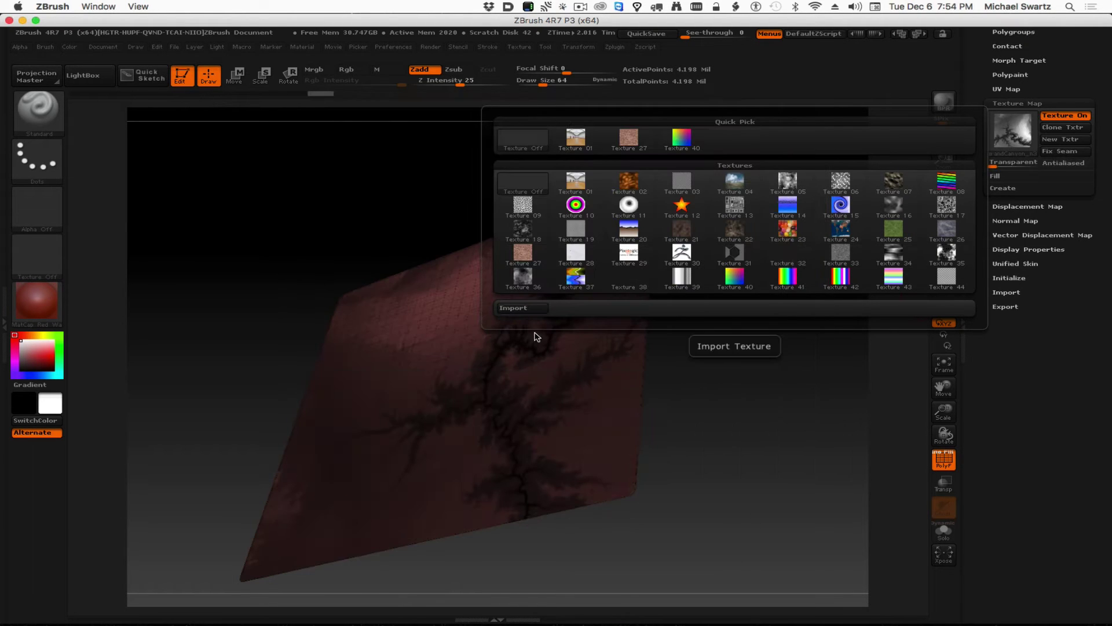
scroll(1048, 397, up, 10)
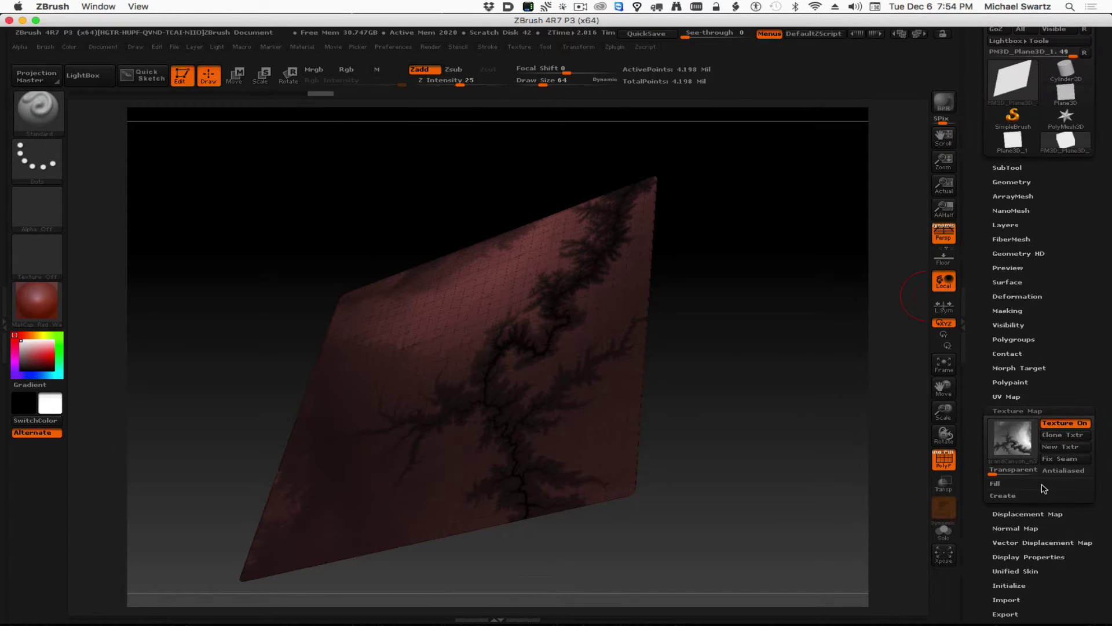
scroll(1044, 488, down, 1)
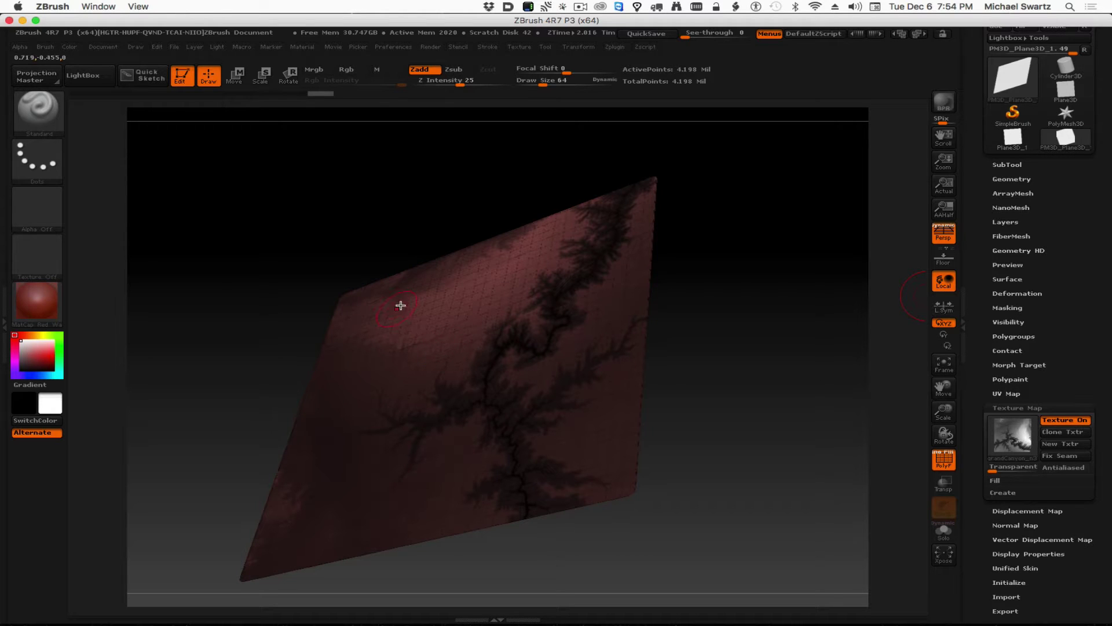
Step: Turn on Mrgb and run Polypaint From Texture to bake the canyon colours
click(1007, 380)
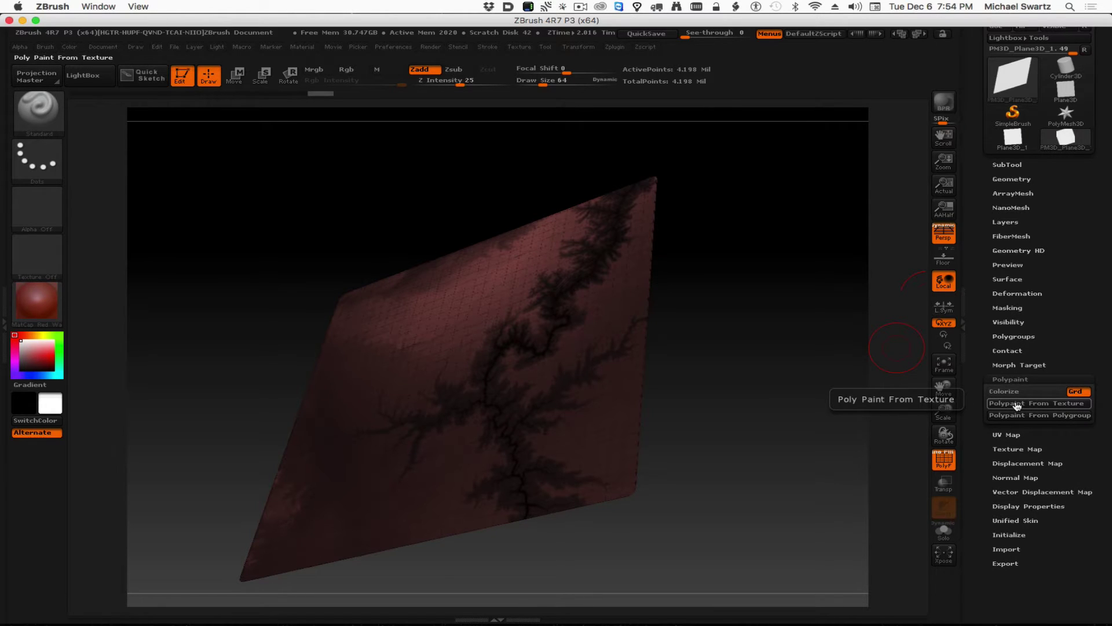
click(1042, 404)
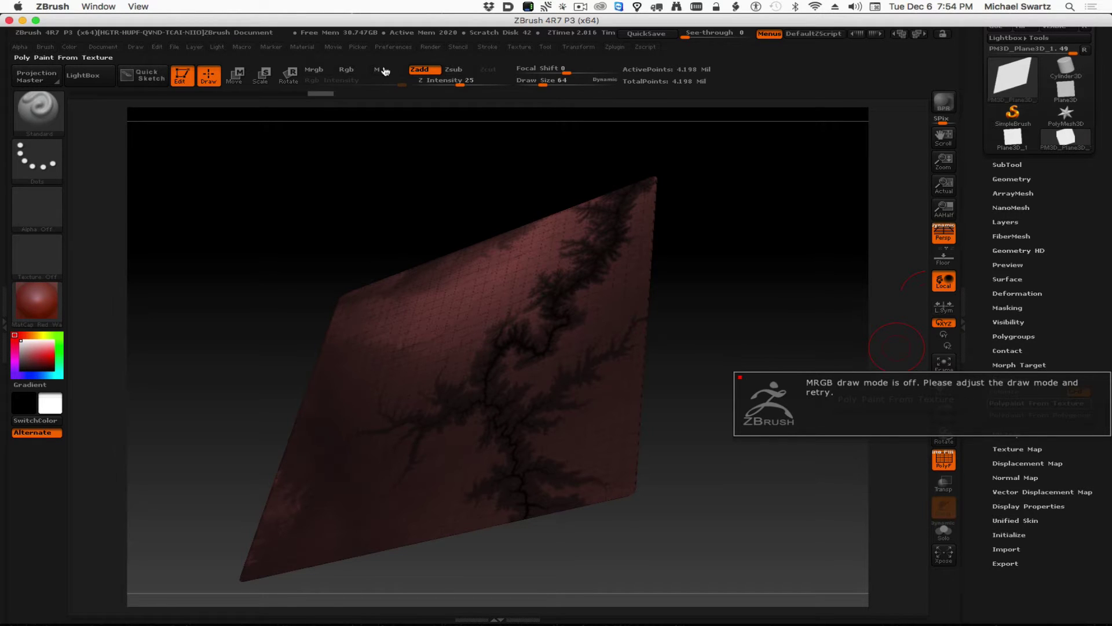
click(313, 72)
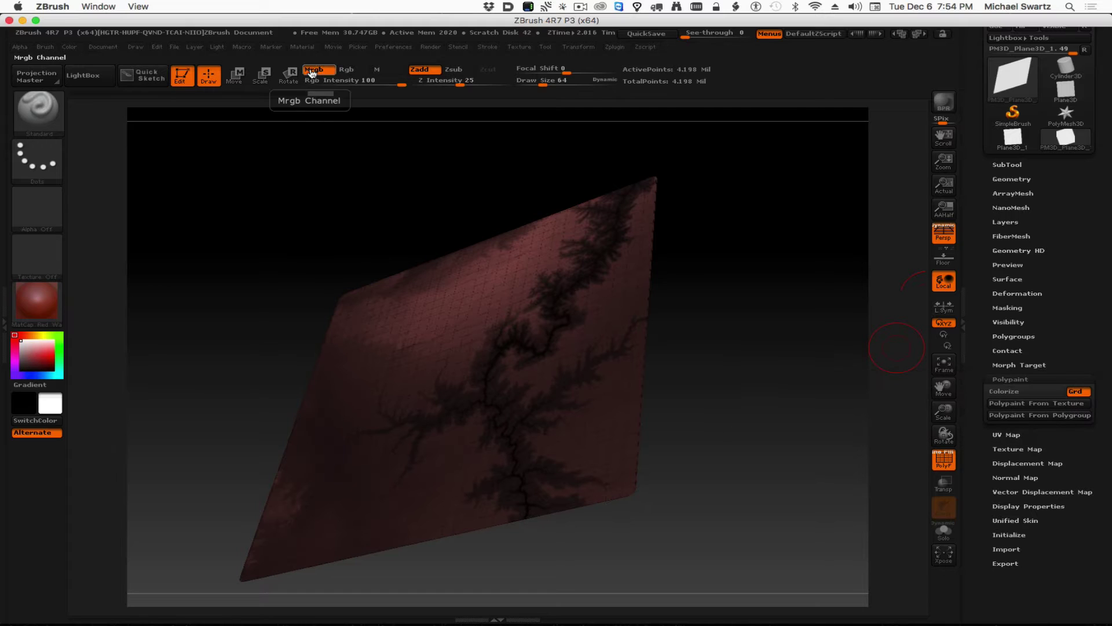
click(1025, 404)
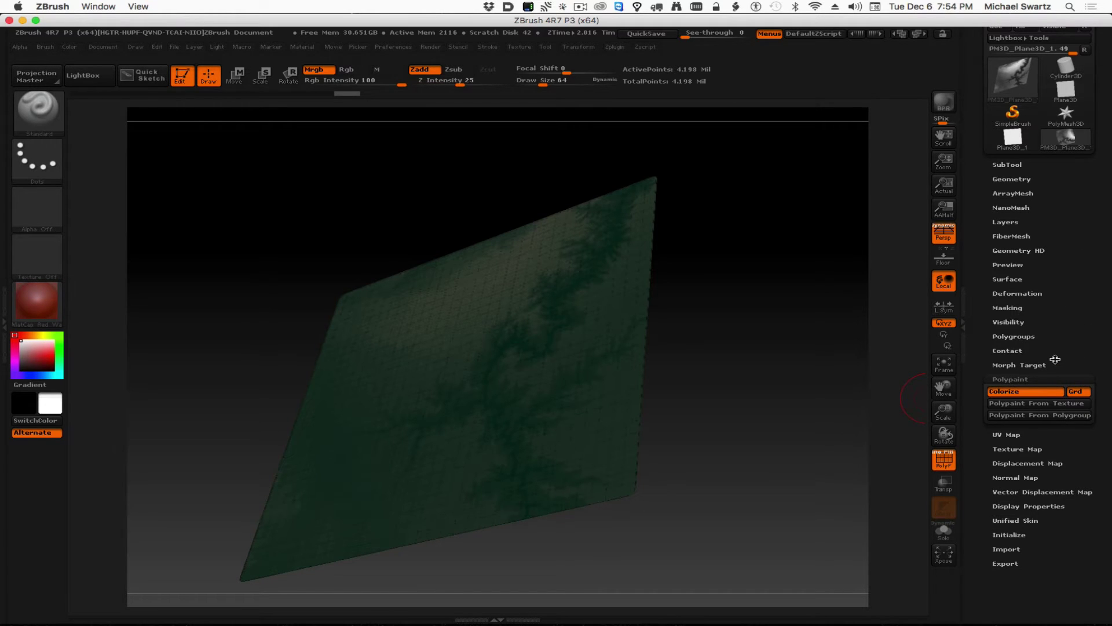
Step: Apply Mask By Intensity from Tool > Masking > Mask By Color
click(1006, 307)
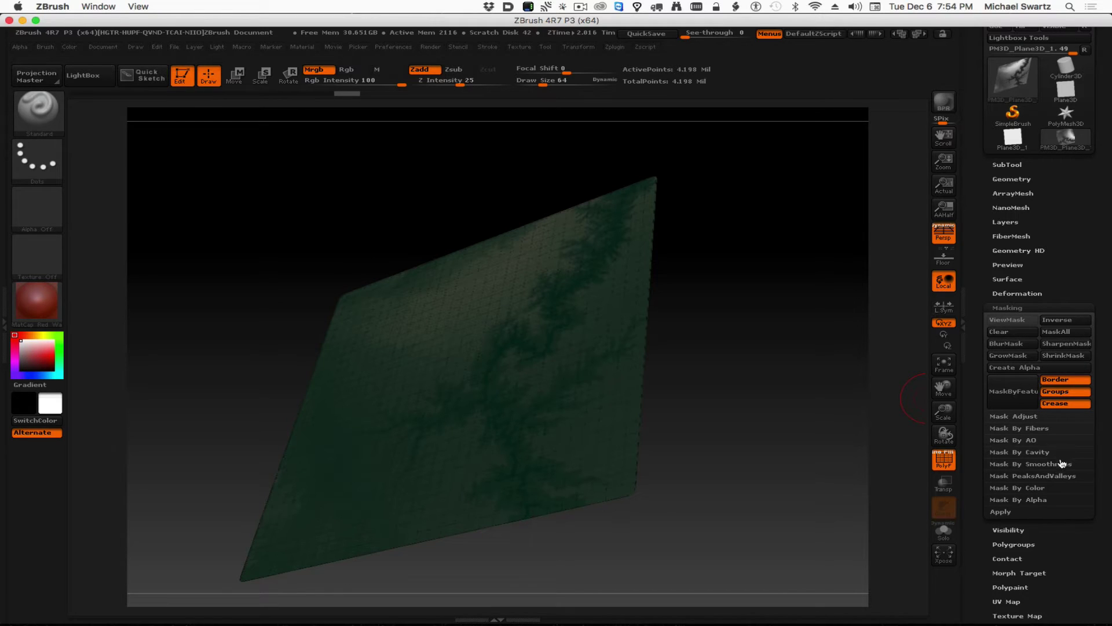
click(1014, 489)
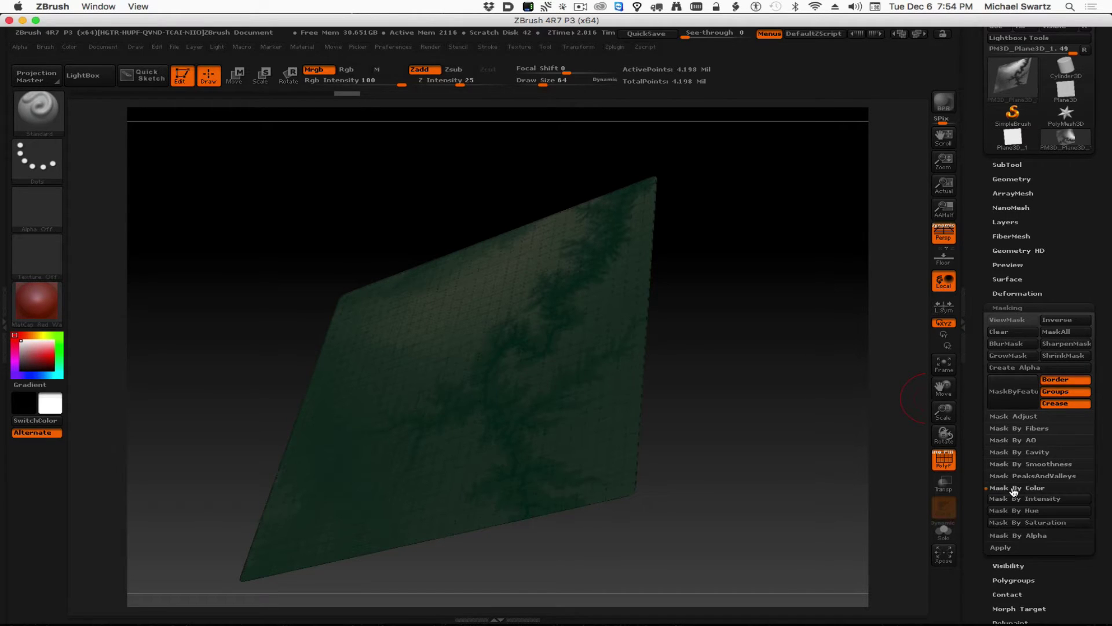
click(1043, 499)
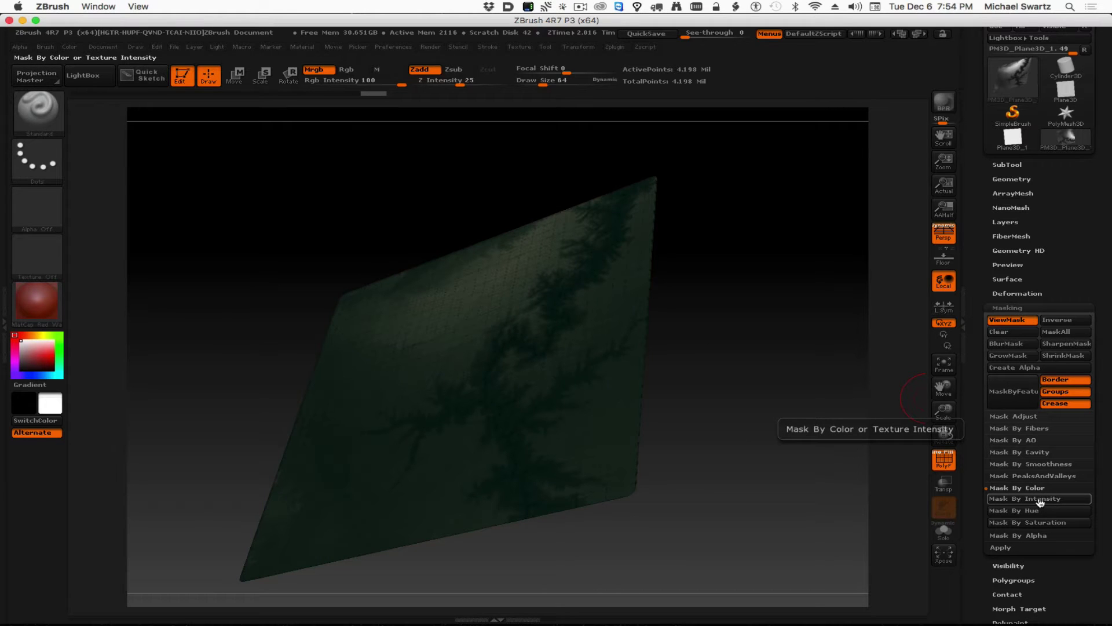
Step: Set the Deformation Inflate value to 100 to raise the masked terrain
click(1010, 293)
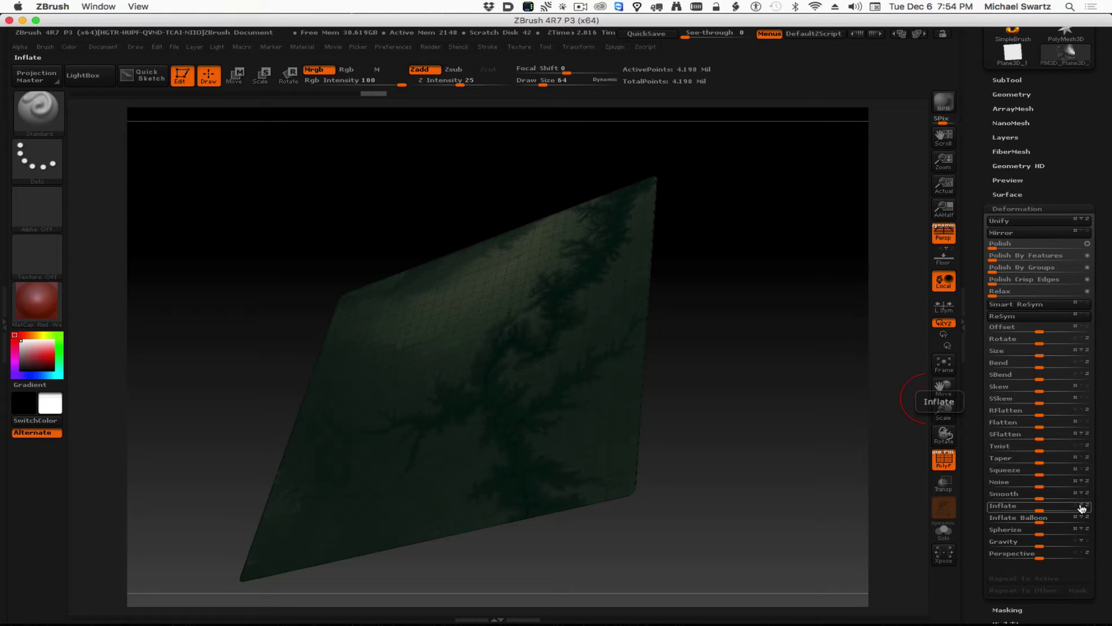
click(1012, 505)
text(100)
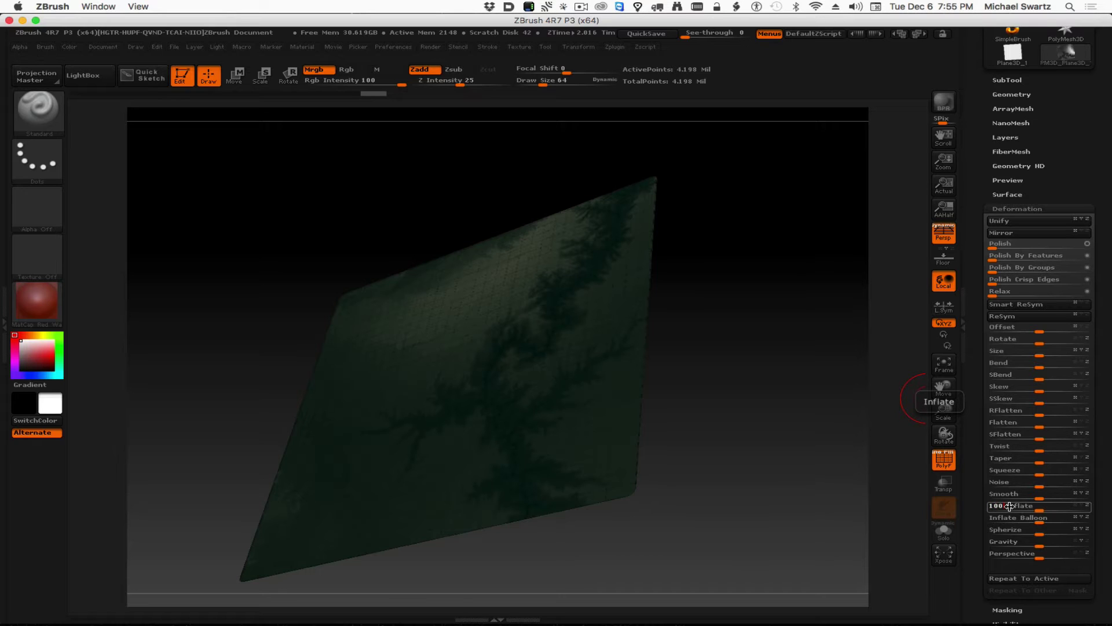
key(Return)
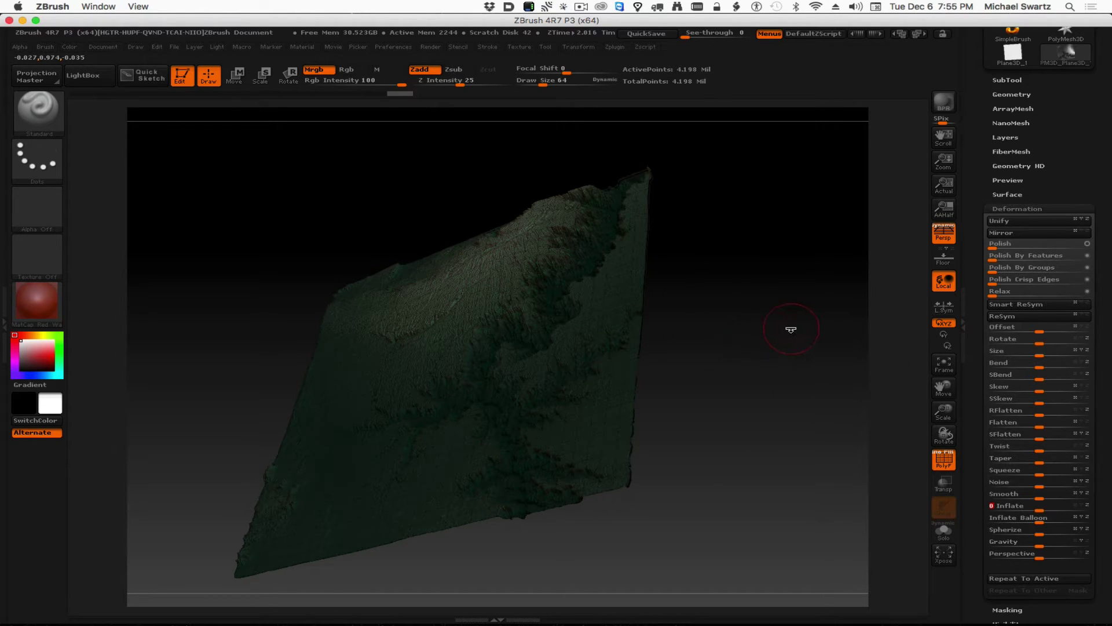
Step: Invert the mask and restore it, then turn the terrain to a face-on view
ctrl+click(791, 327)
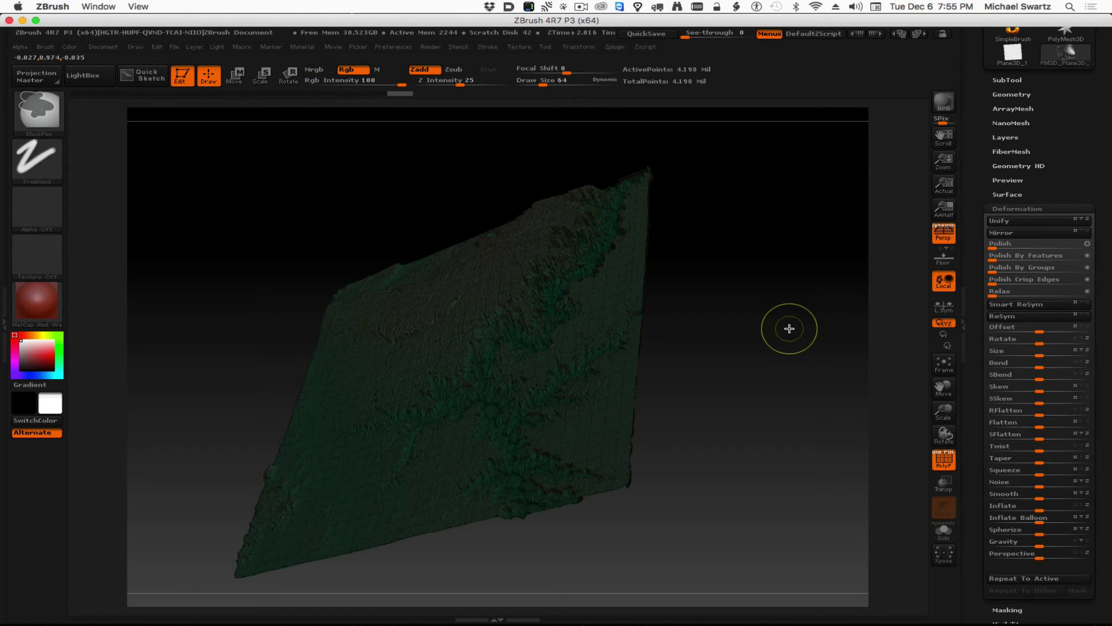
ctrl+click(724, 355)
ctrl+click(728, 355)
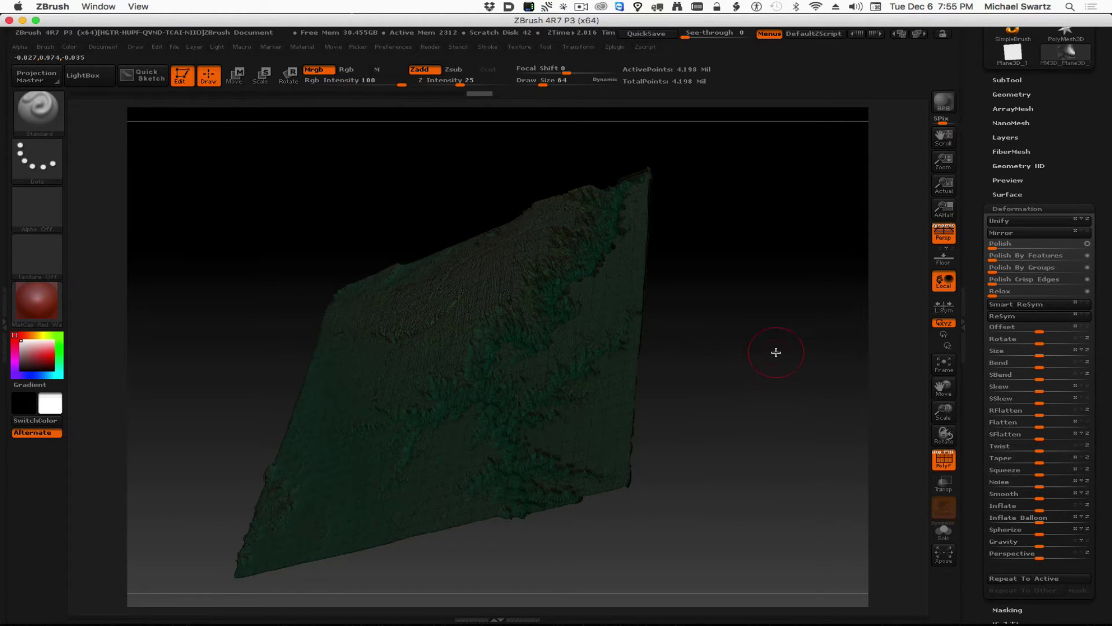
drag(776, 352, 523, 353)
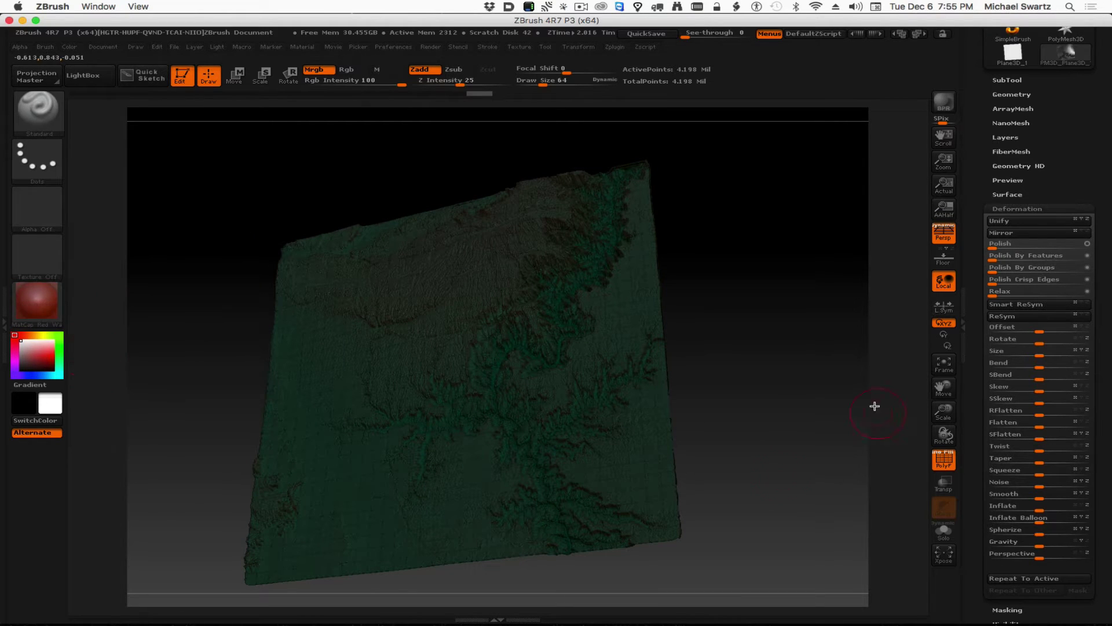
Step: Switch the plane's texture map to Texture Off
scroll(1083, 176, down, 8)
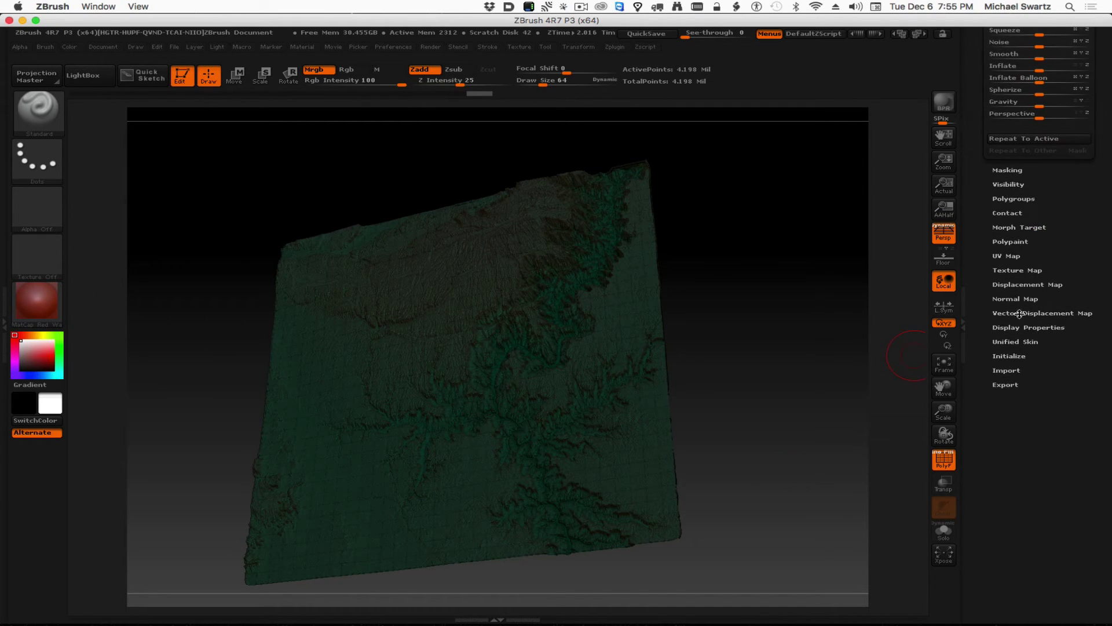
click(1006, 270)
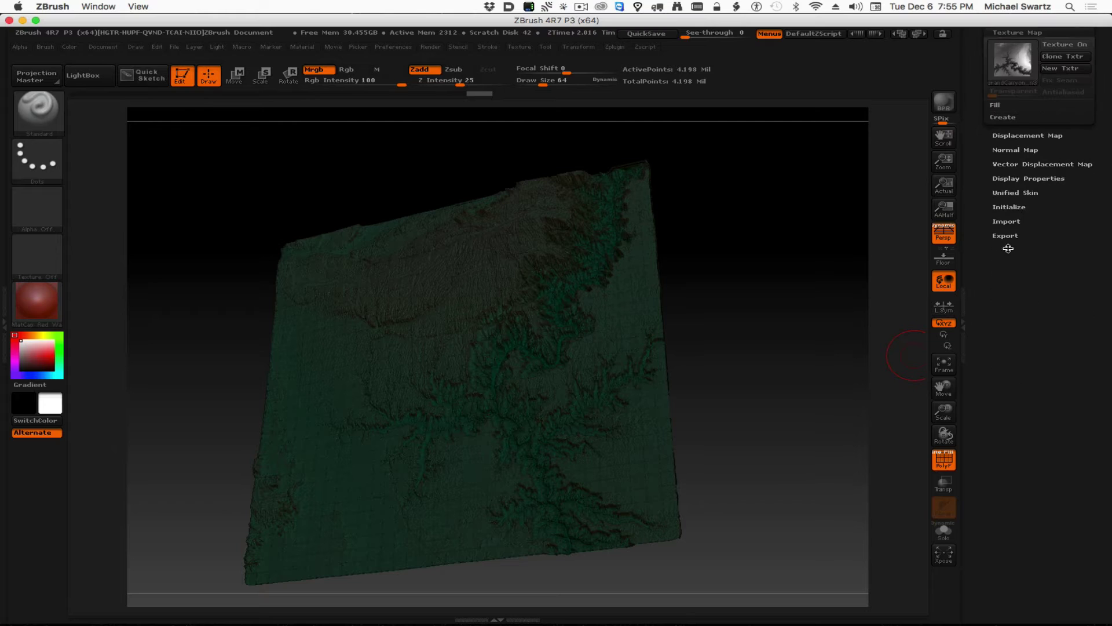
click(1015, 67)
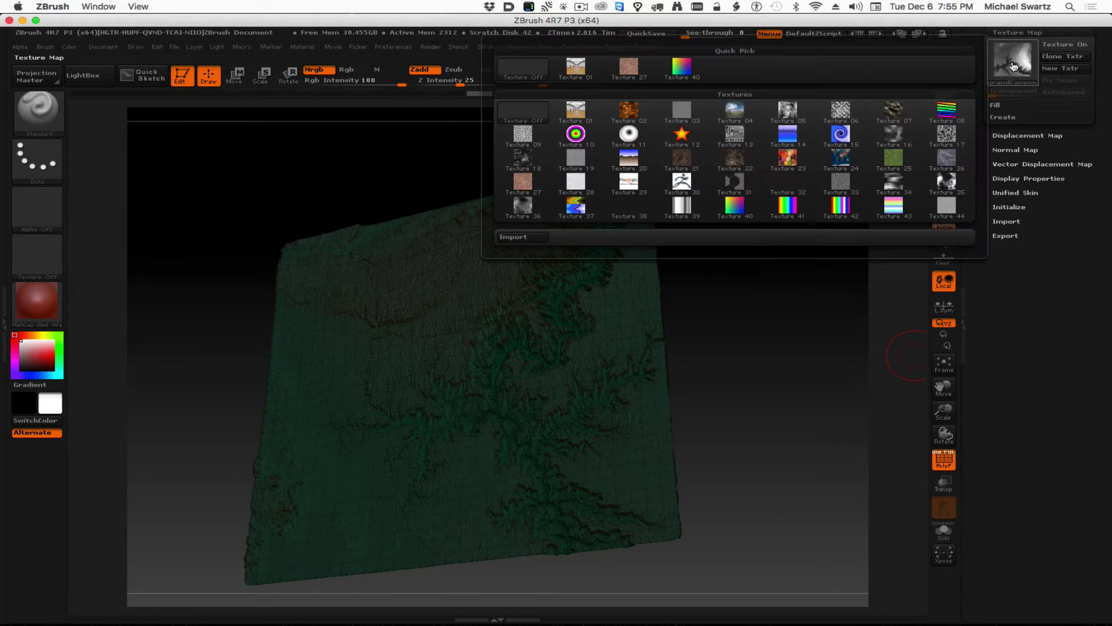
click(524, 110)
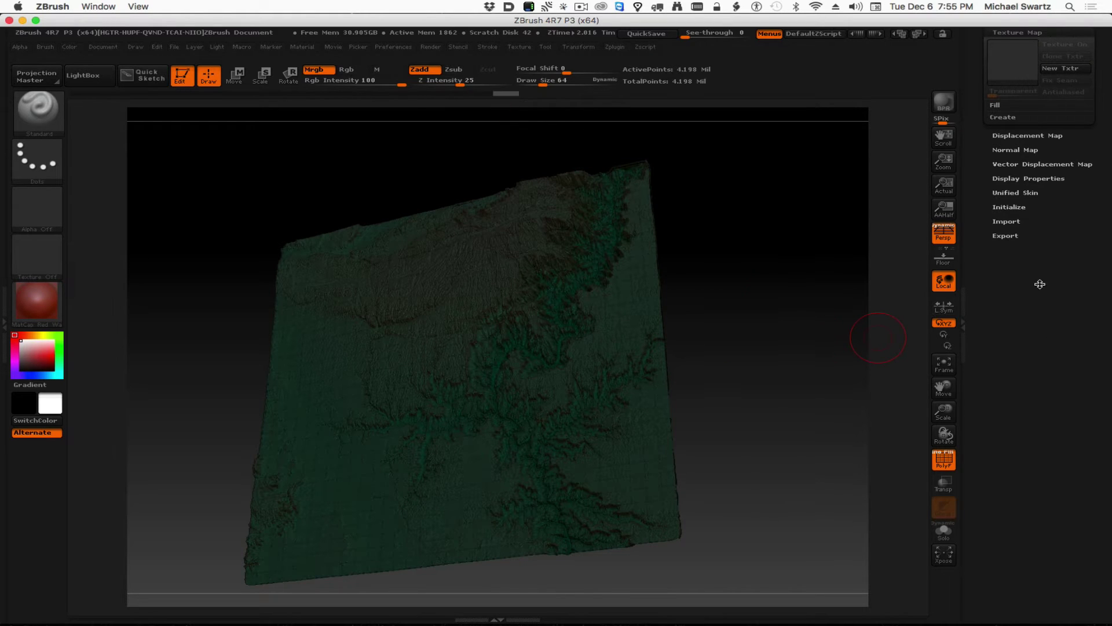
Step: Turn off Colorize in Tool > Polypaint and view the terrain near-frontally
scroll(1040, 283, up, 10)
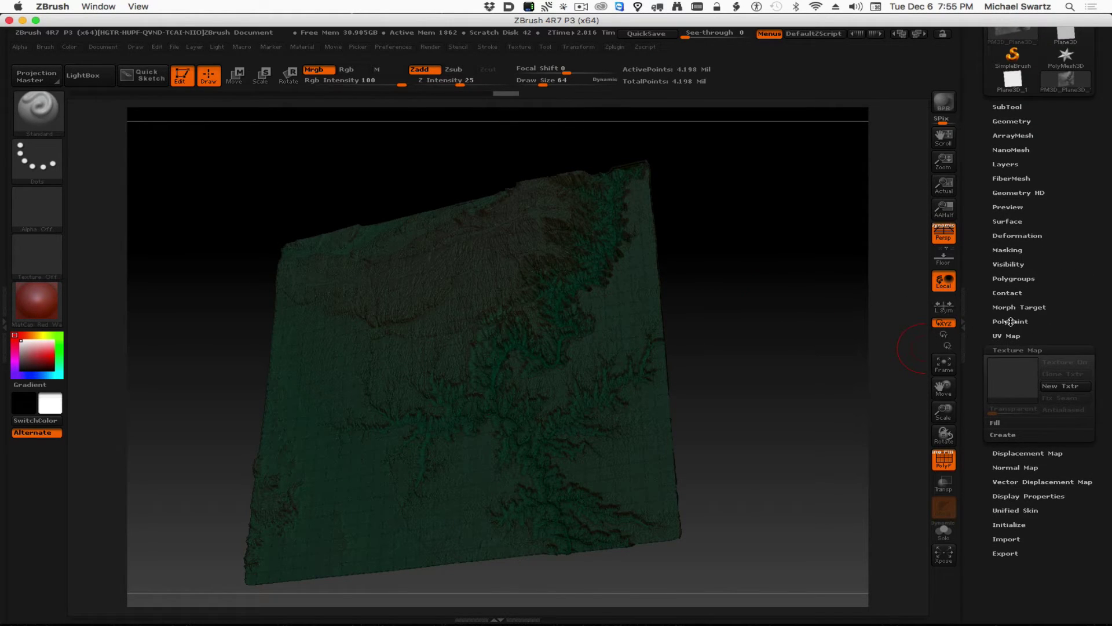
click(1010, 322)
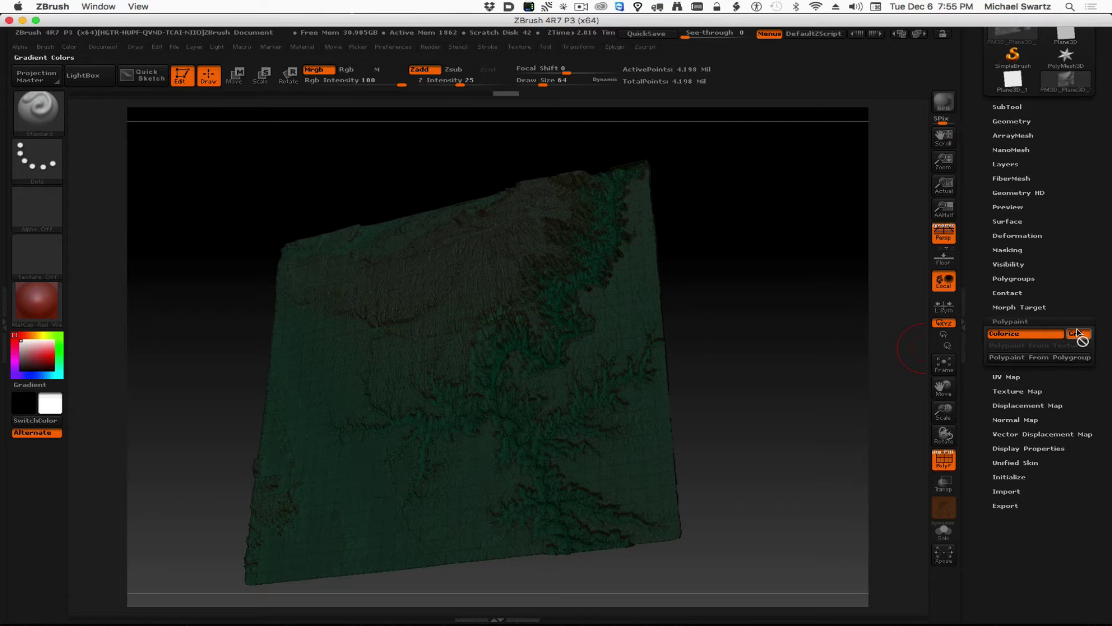
click(1006, 335)
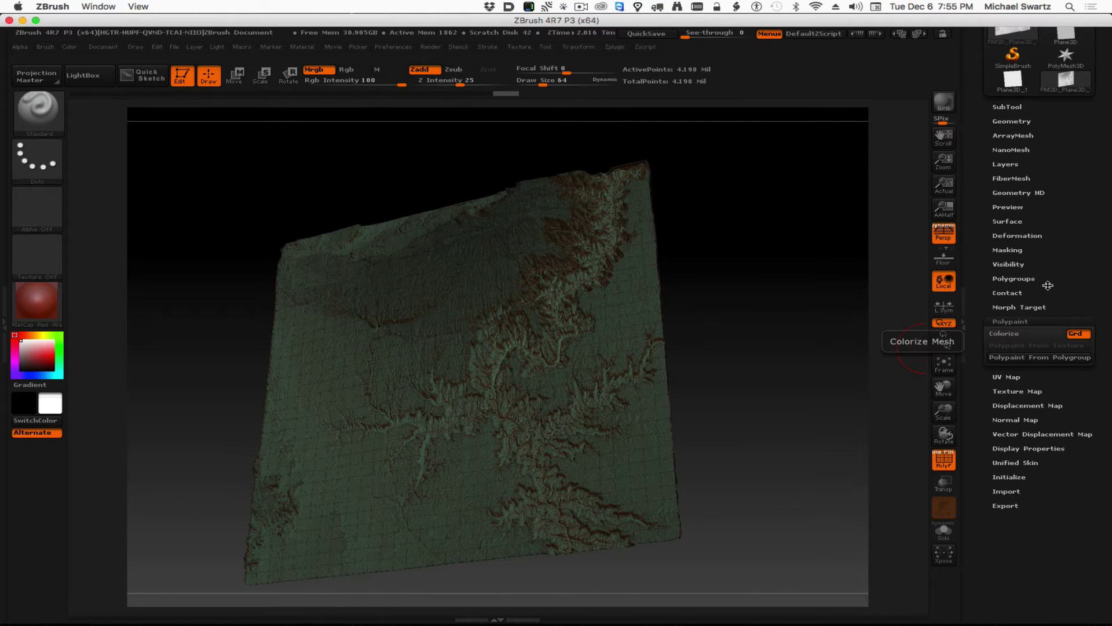
drag(765, 368, 722, 378)
Step: Apply the ReflectRed material and rotate the terrain to inspect the red relief
click(27, 304)
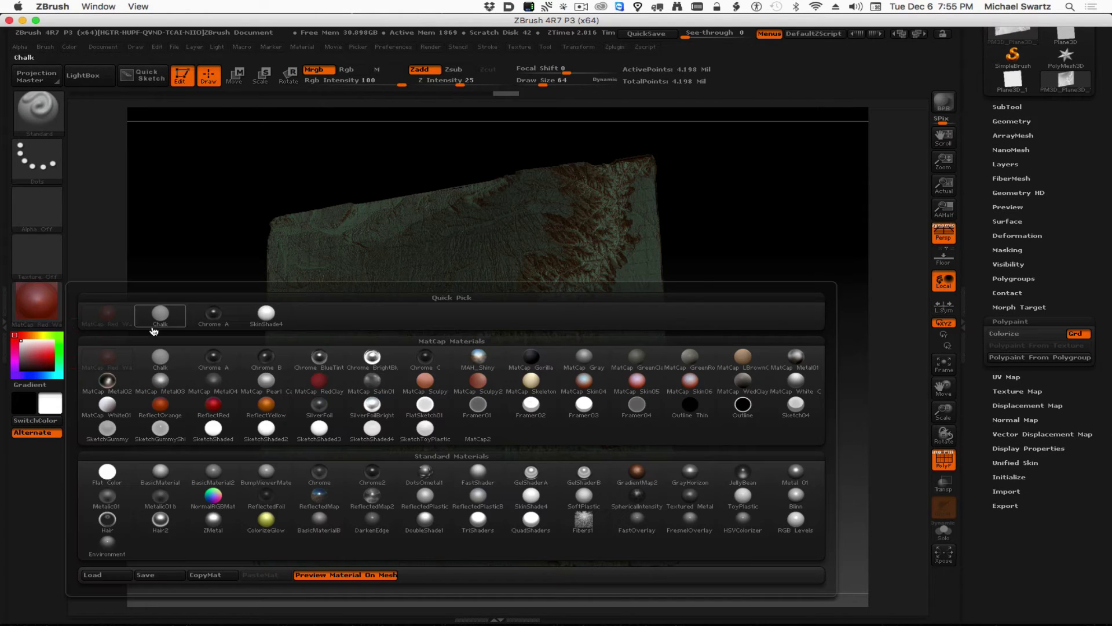
mouse_move(209, 411)
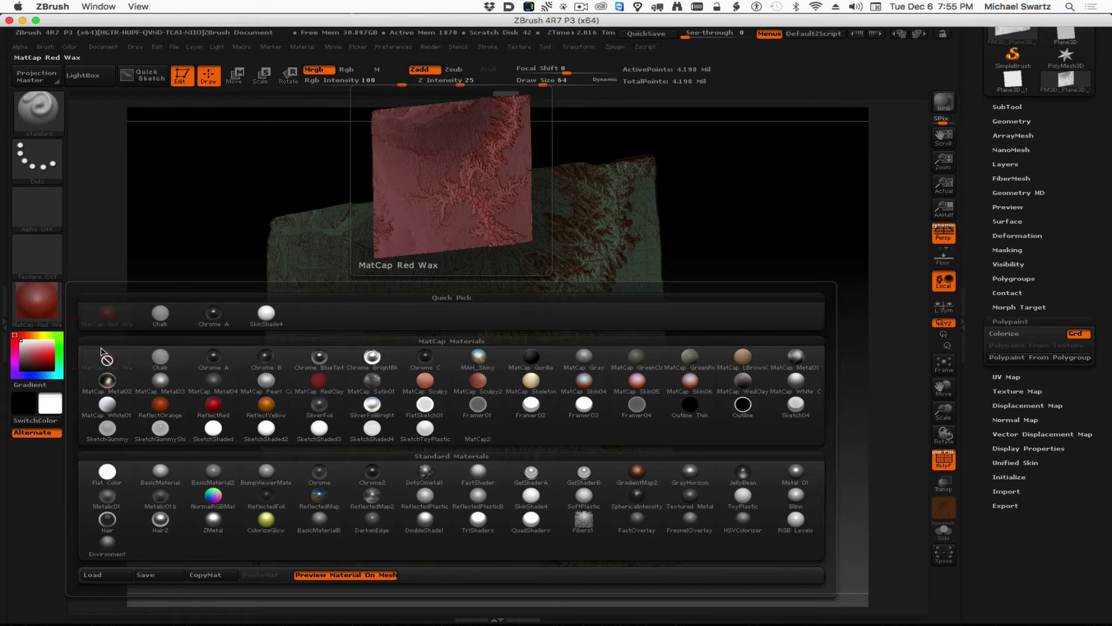
click(212, 404)
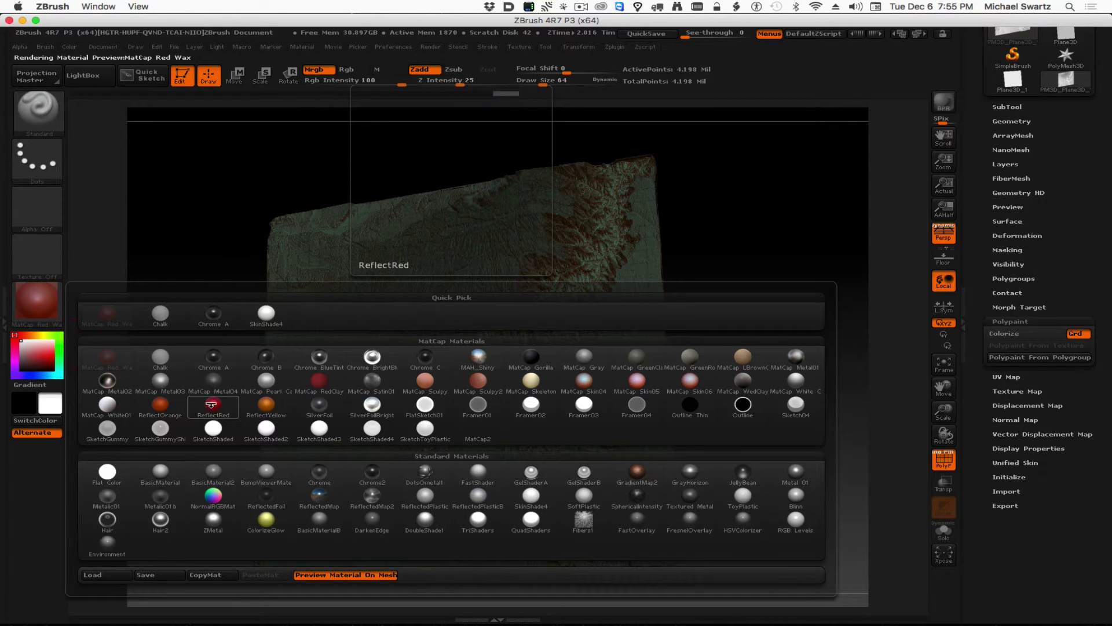
mouse_move(693, 381)
mouse_down()
mouse_move(762, 380)
mouse_move(705, 398)
mouse_move(735, 398)
mouse_move(728, 417)
mouse_move(744, 429)
mouse_move(690, 409)
mouse_move(776, 424)
mouse_move(548, 427)
mouse_move(441, 446)
mouse_move(442, 380)
mouse_move(410, 353)
mouse_move(417, 402)
mouse_move(396, 420)
mouse_move(395, 445)
mouse_move(429, 370)
mouse_move(496, 405)
mouse_move(393, 392)
mouse_move(439, 397)
mouse_move(426, 387)
mouse_move(453, 372)
mouse_move(303, 367)
mouse_move(514, 392)
mouse_move(445, 392)
mouse_up()
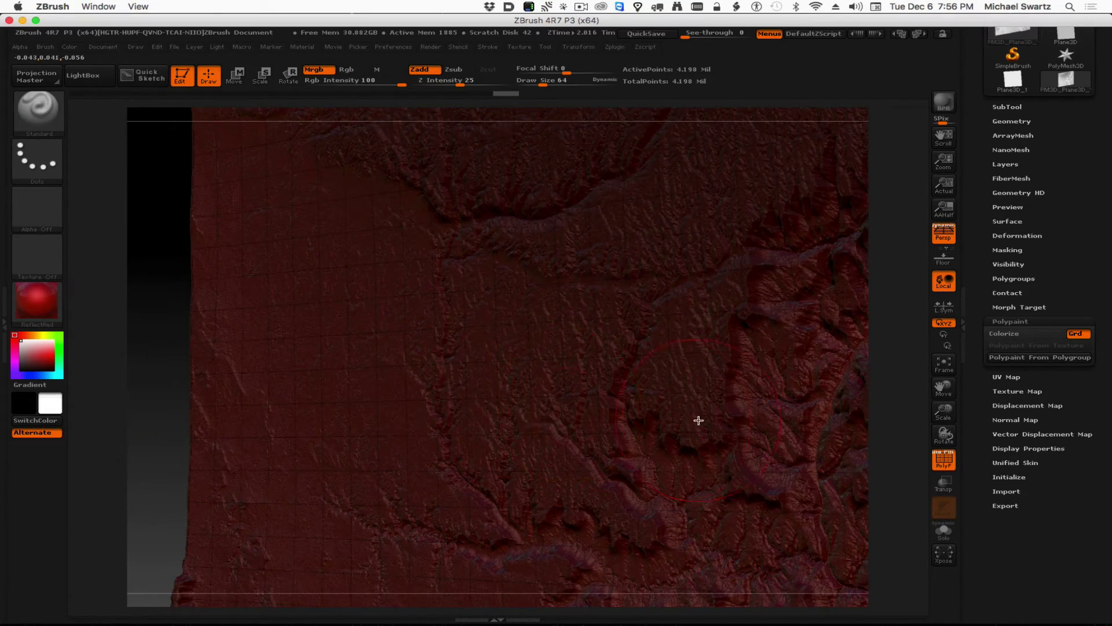
drag(699, 420, 683, 454)
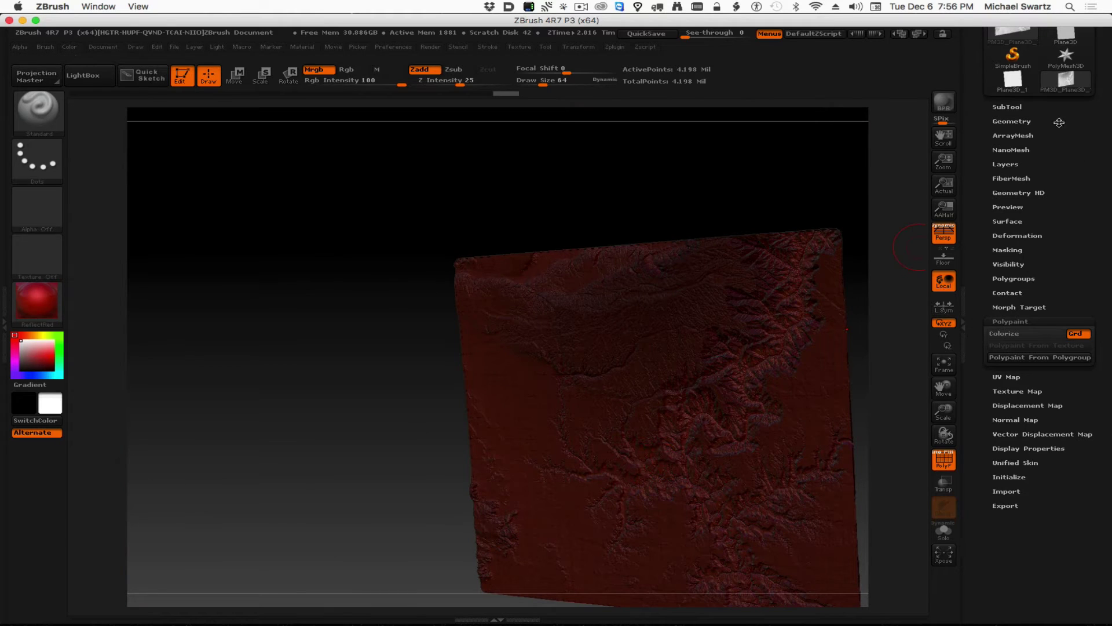
scroll(1059, 122, up, 3)
mouse_move(1006, 157)
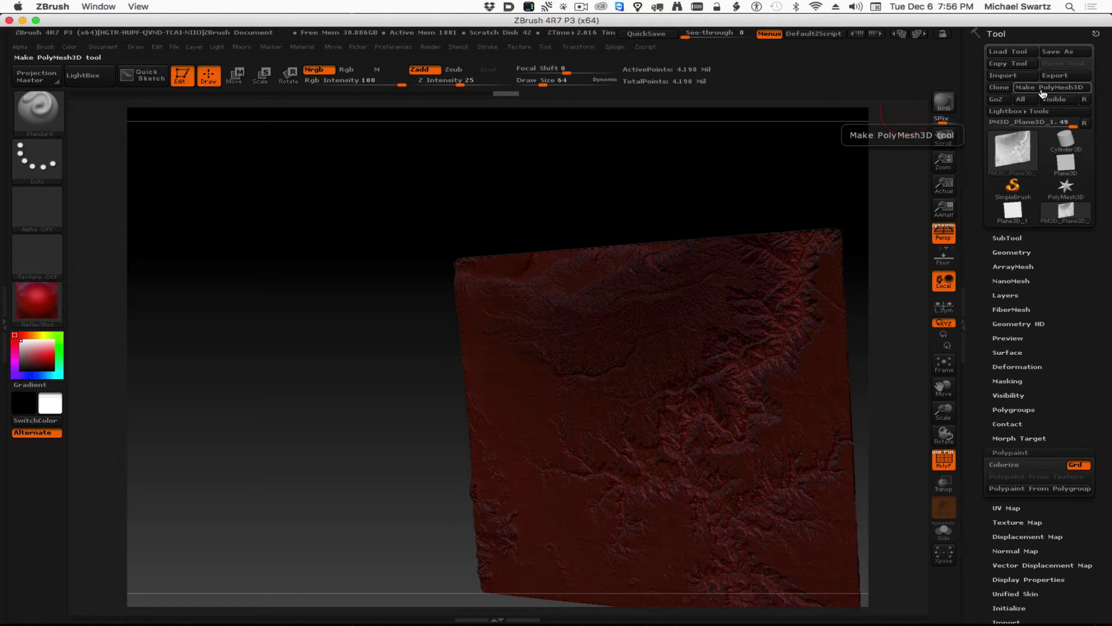
Step: Convert the plane to a polymesh and export it as terrainDemo.obj into Terrain_Tutorials_Maya_Project/scenes
click(1041, 88)
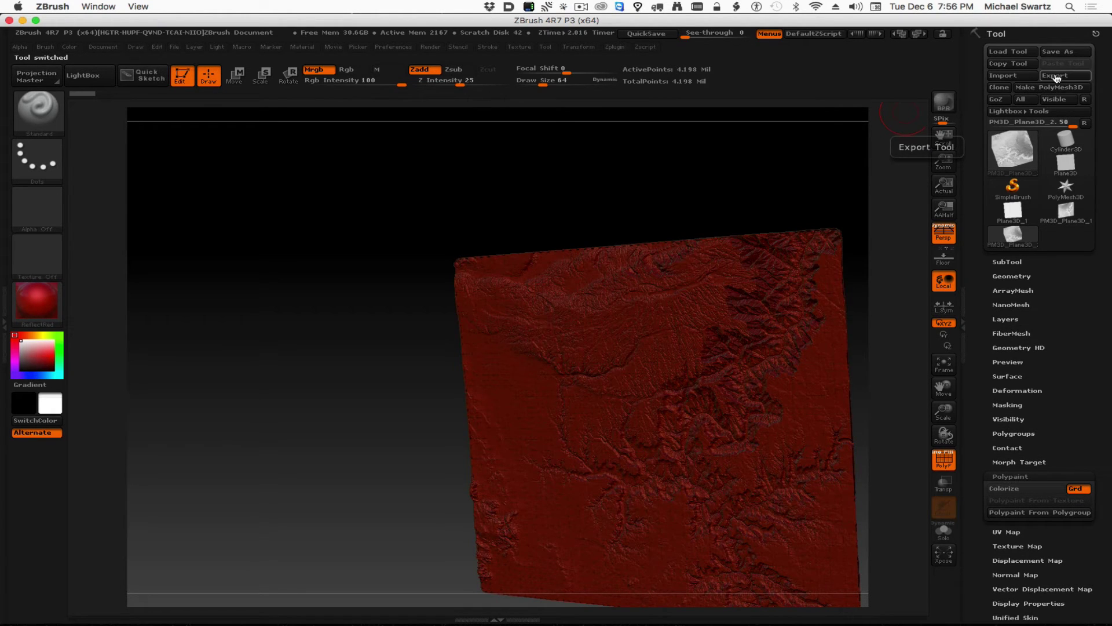
click(1057, 75)
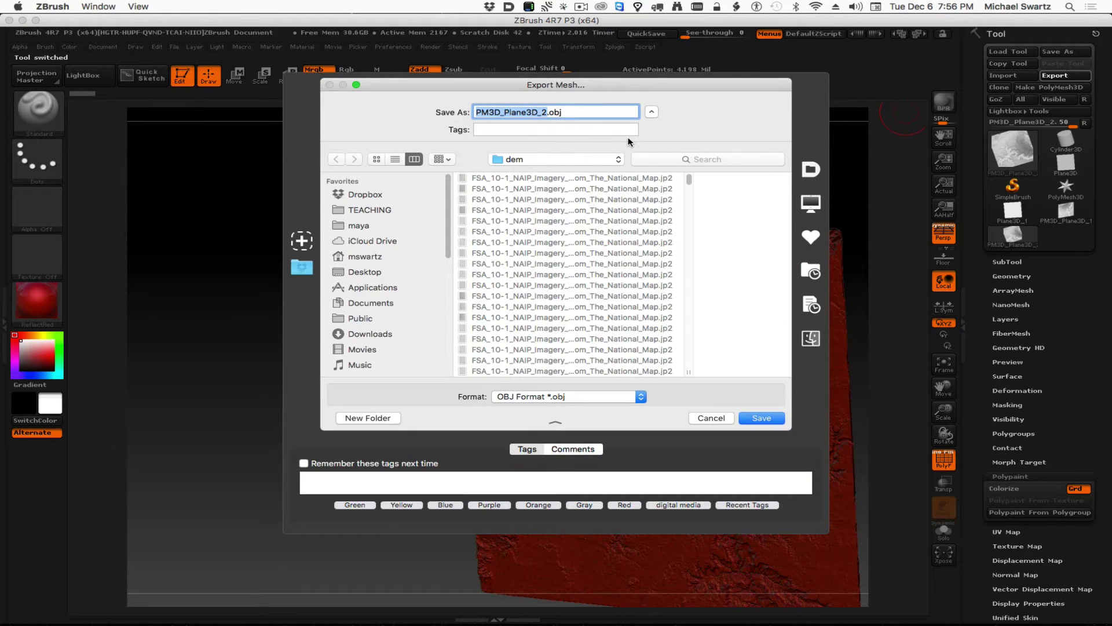
text(terrainDemo)
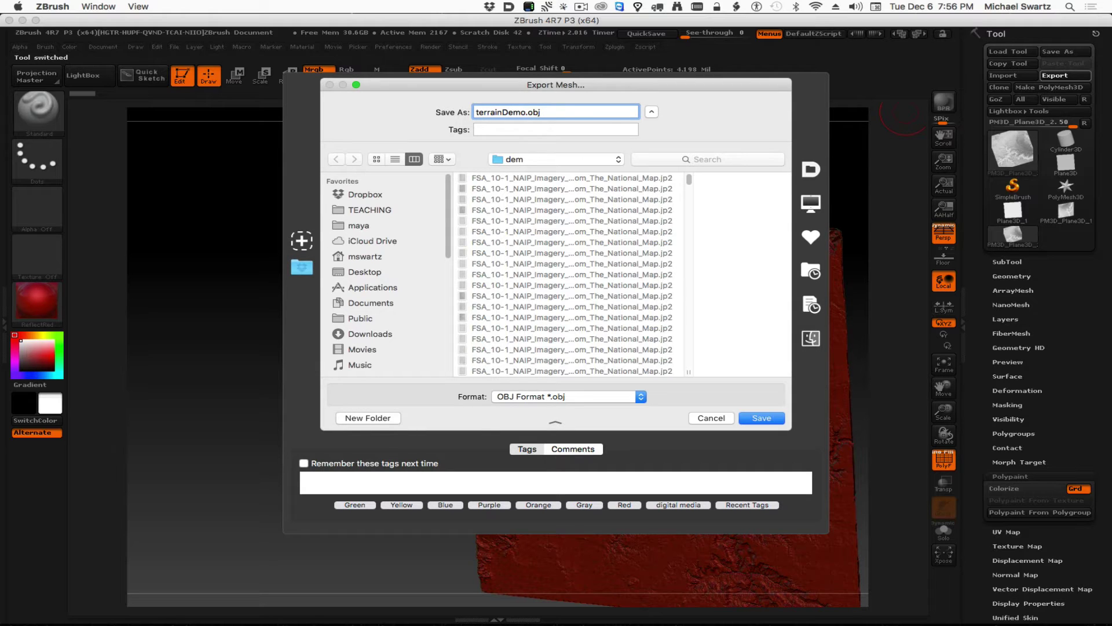
click(556, 159)
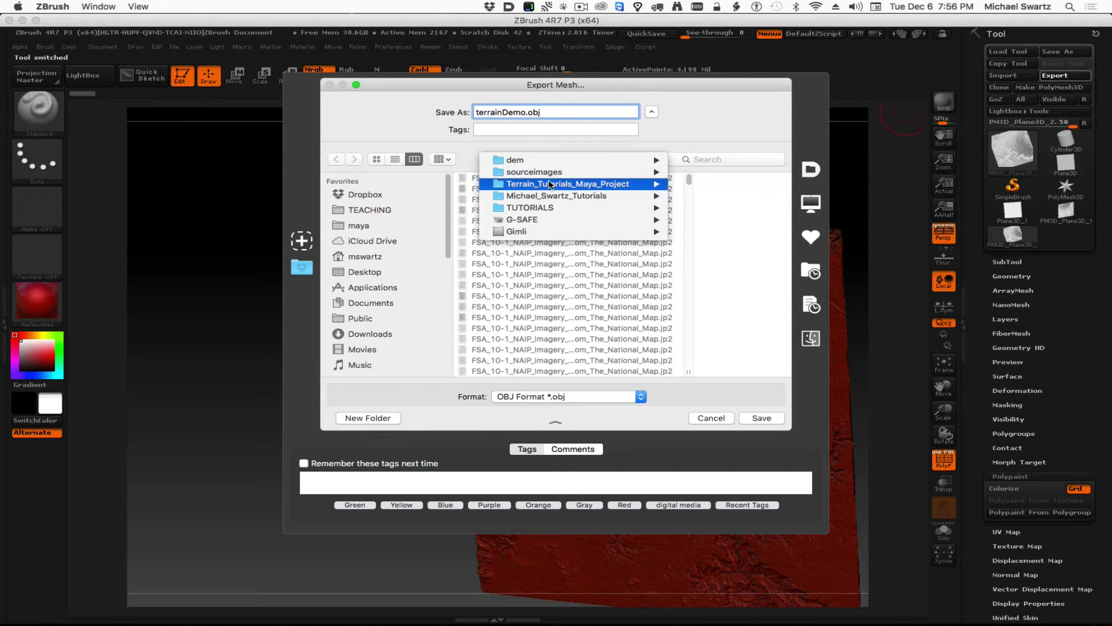
key(Escape)
click(581, 275)
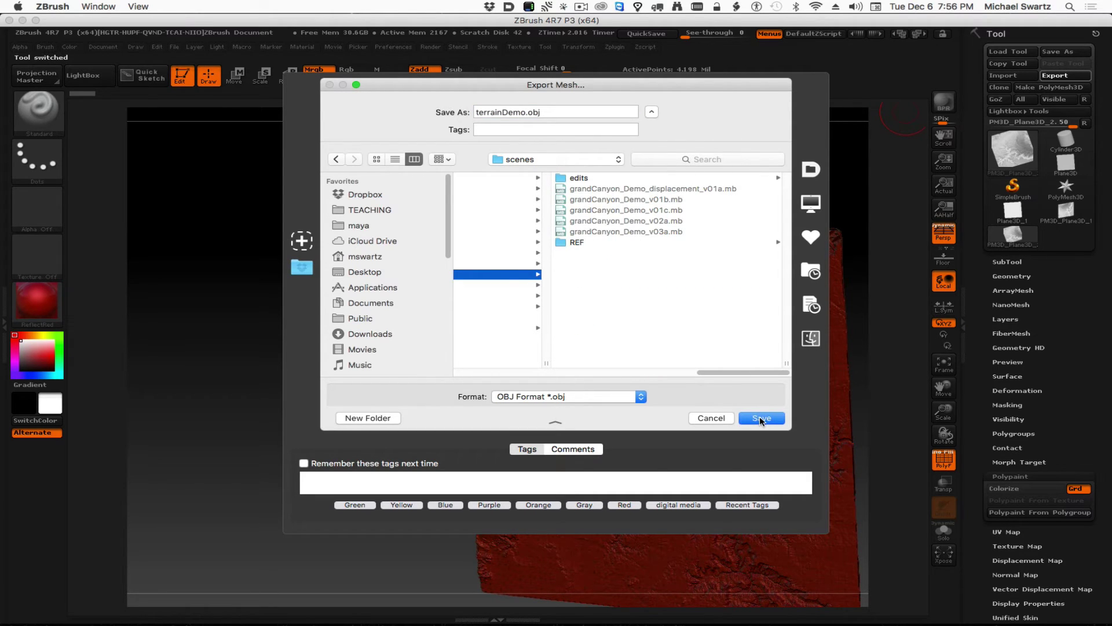
click(760, 419)
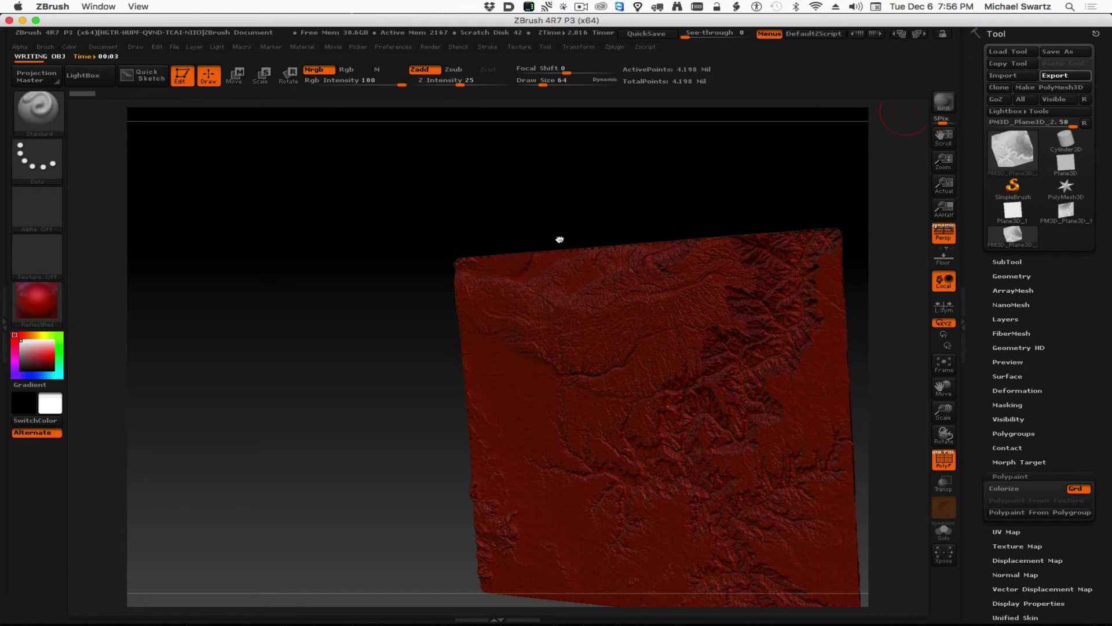
key(super+Tab)
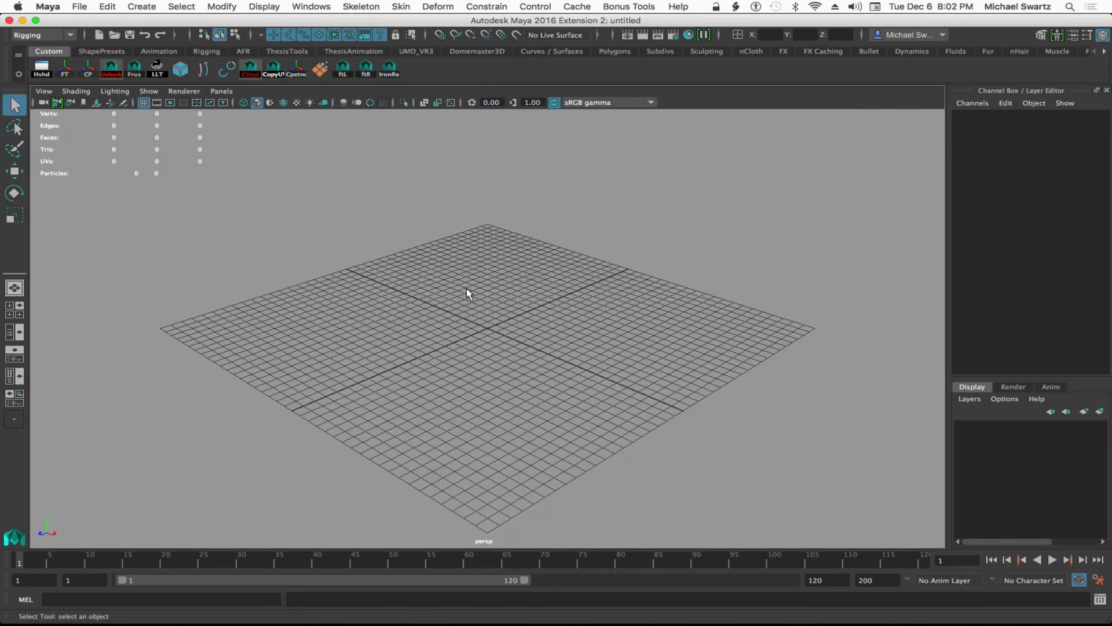
Step: Import terrainDemo.OBJ from the project's scenes folder into the untitled Maya scene
click(47, 6)
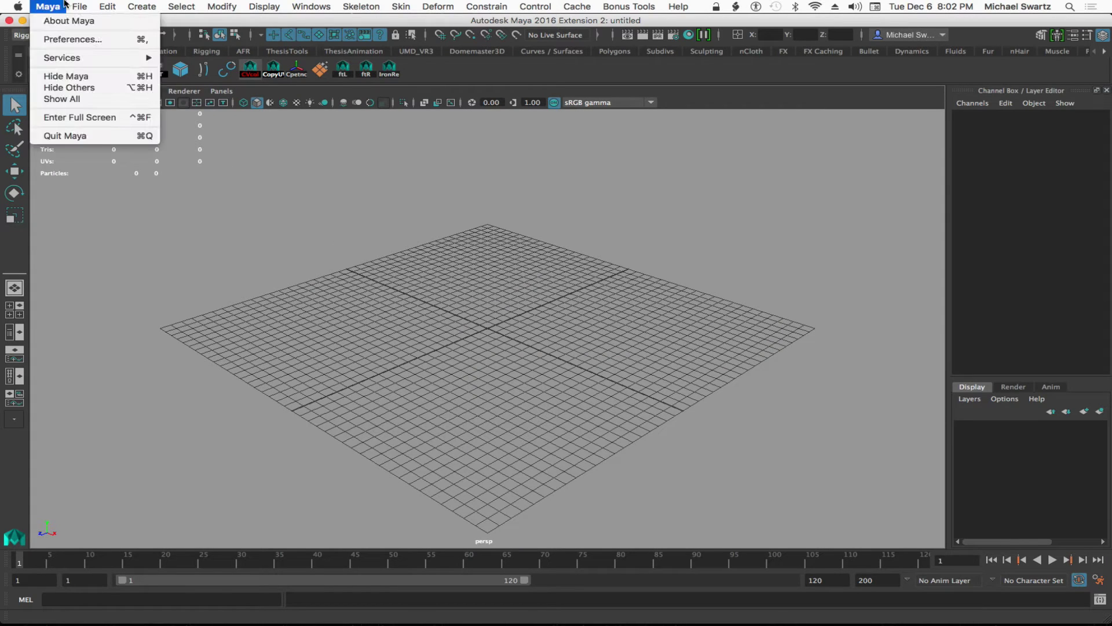
mouse_move(79, 6)
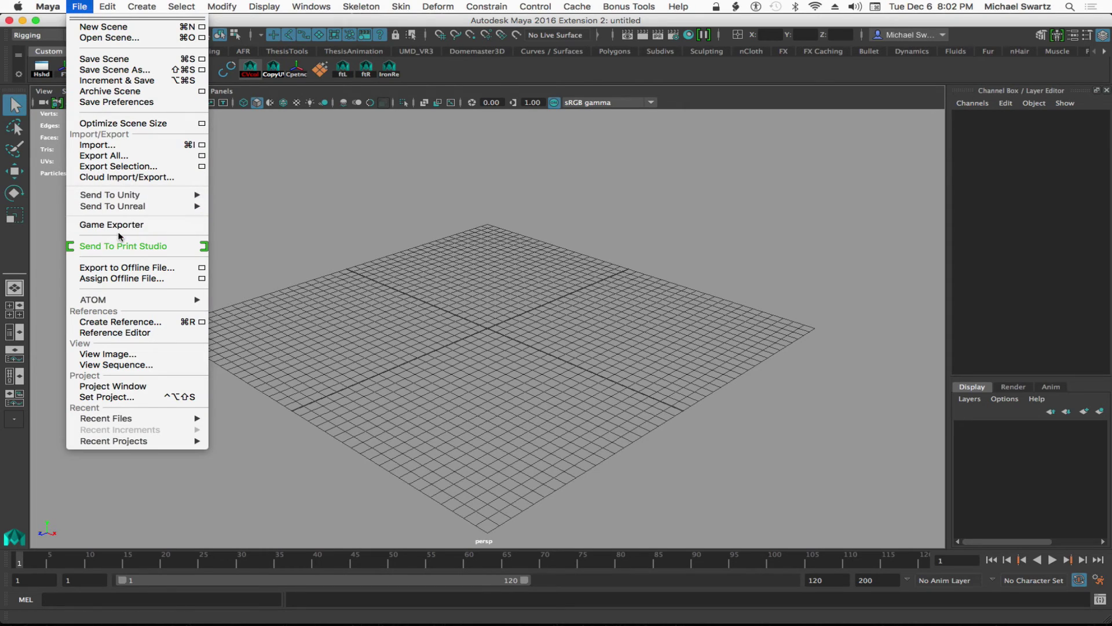
click(116, 145)
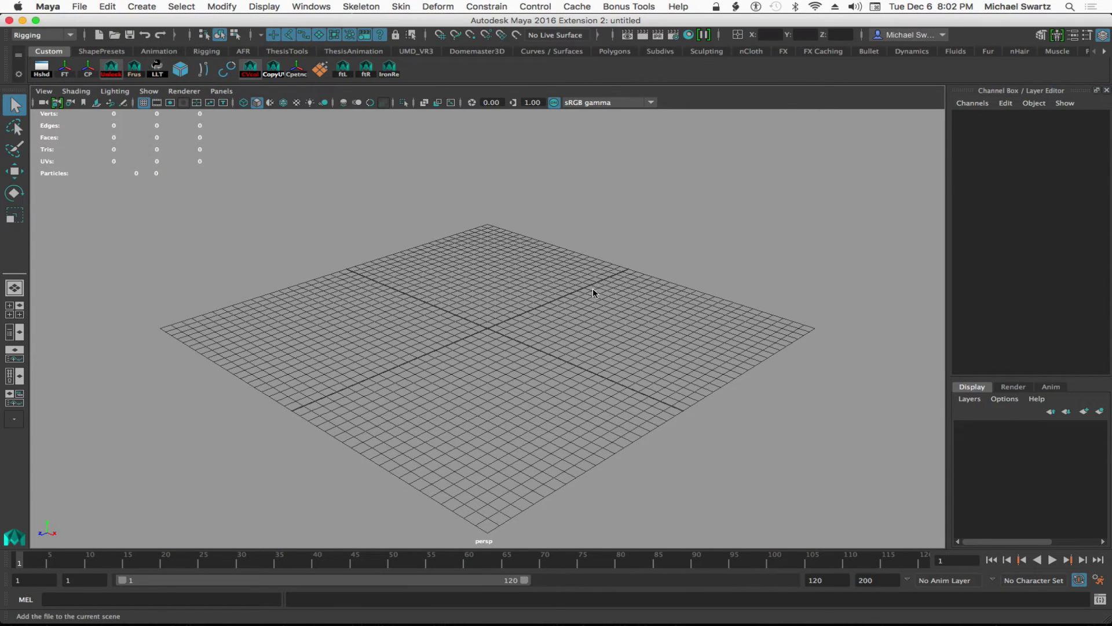
click(549, 223)
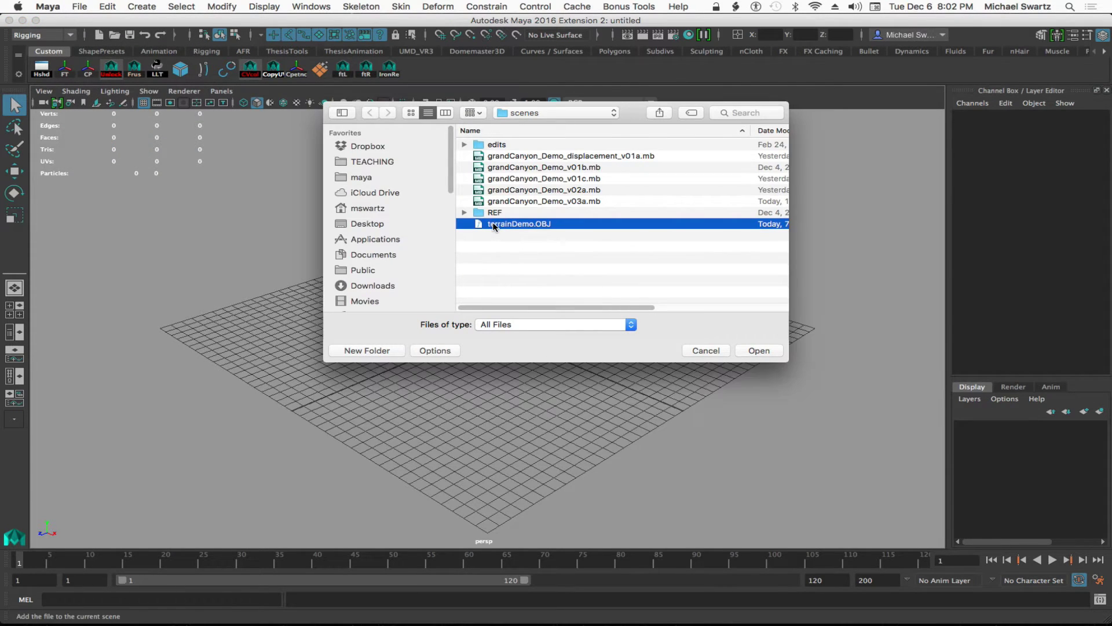
click(759, 349)
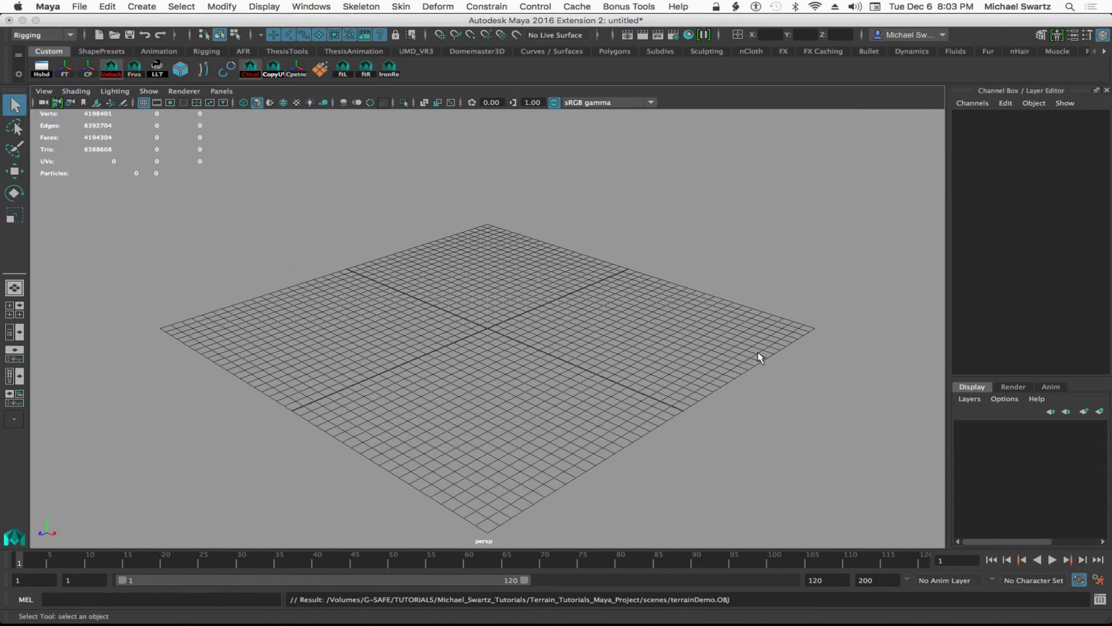
click(759, 358)
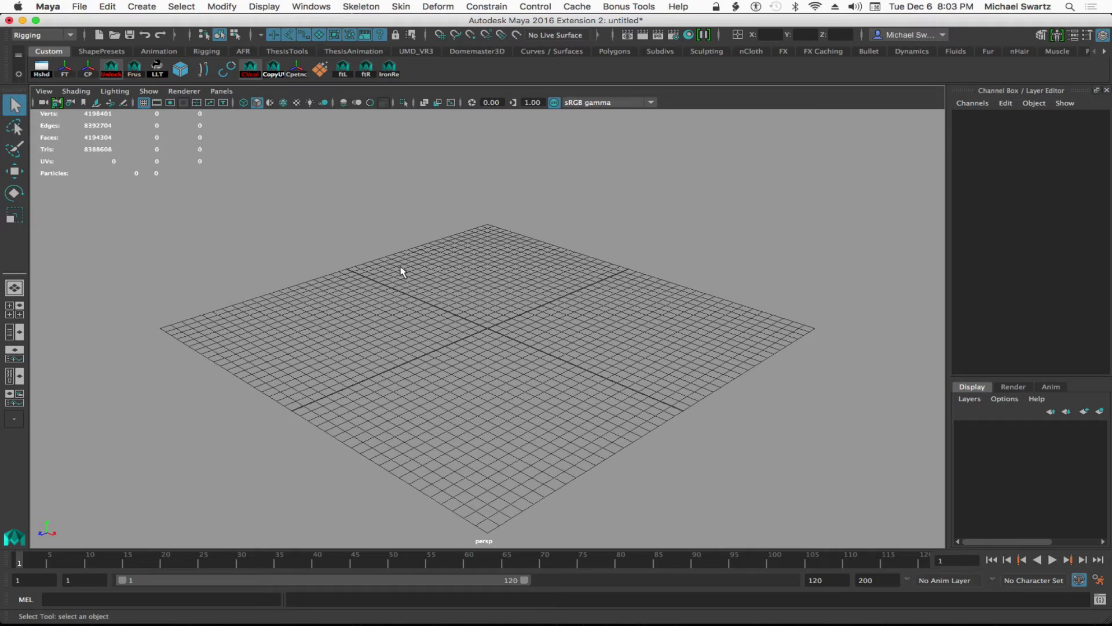
Step: Select the imported terrain, show the Persp/Outliner layout, and frame the mesh
drag(564, 385, 745, 416)
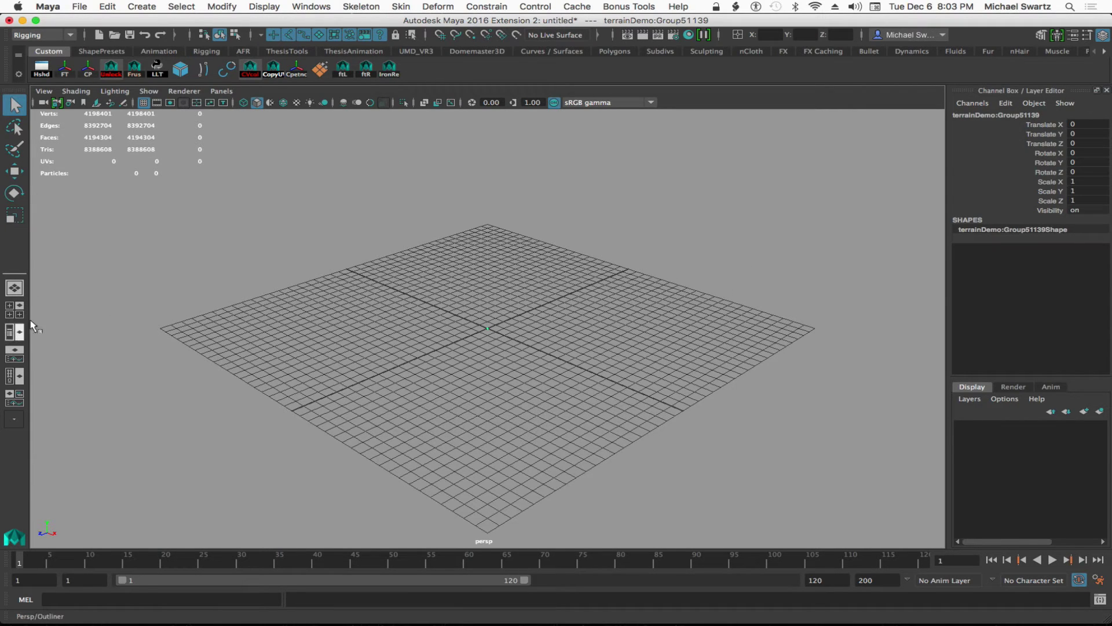
click(18, 333)
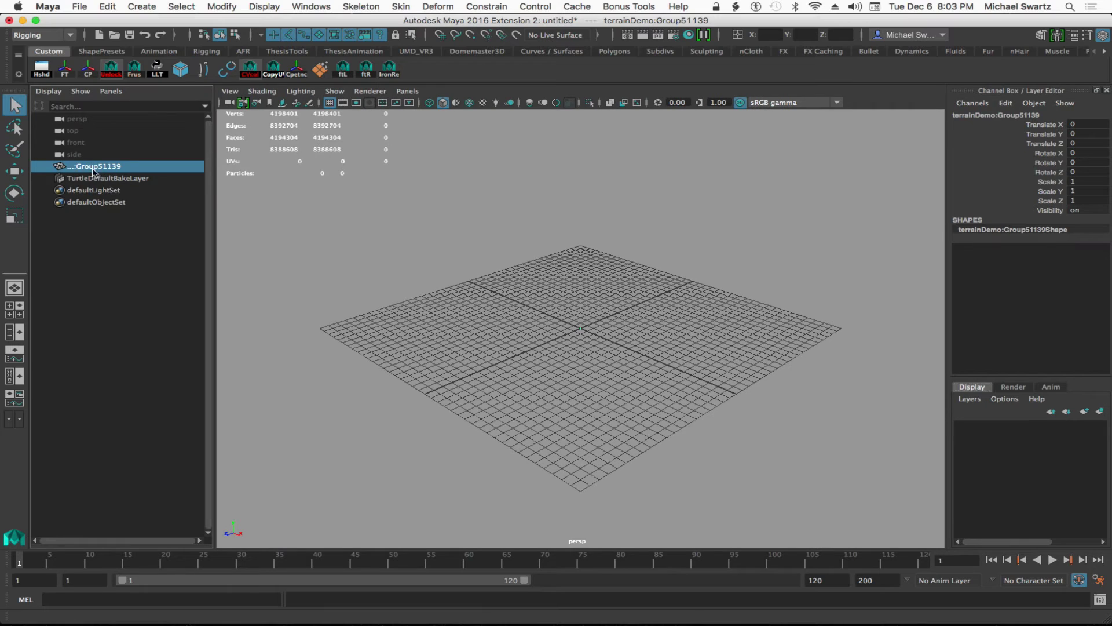
key(f)
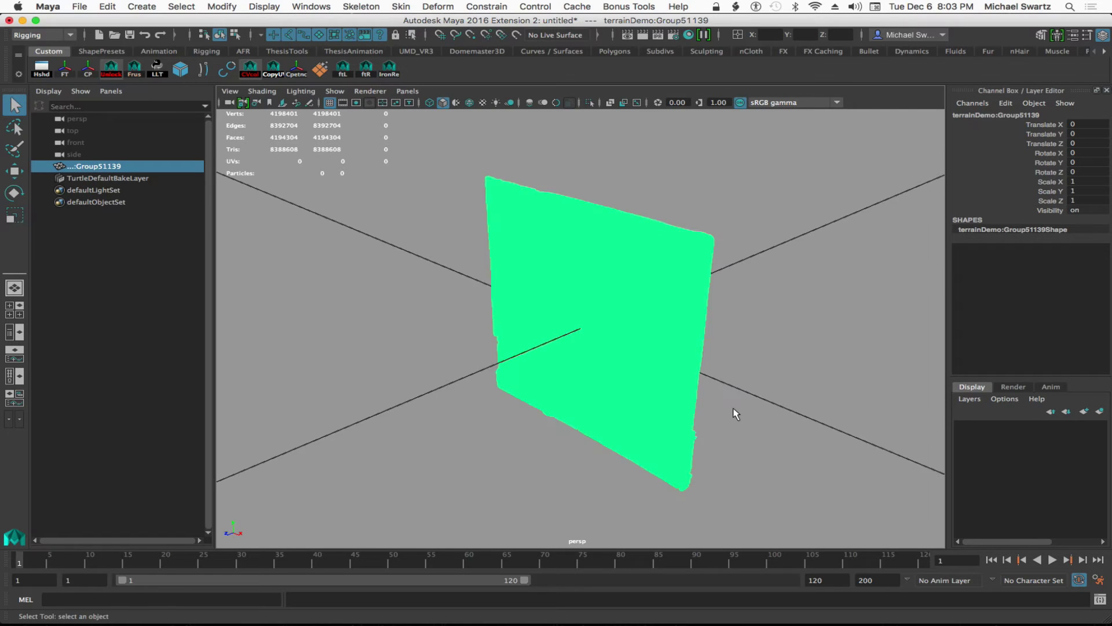
alt+drag(582, 430, 618, 405)
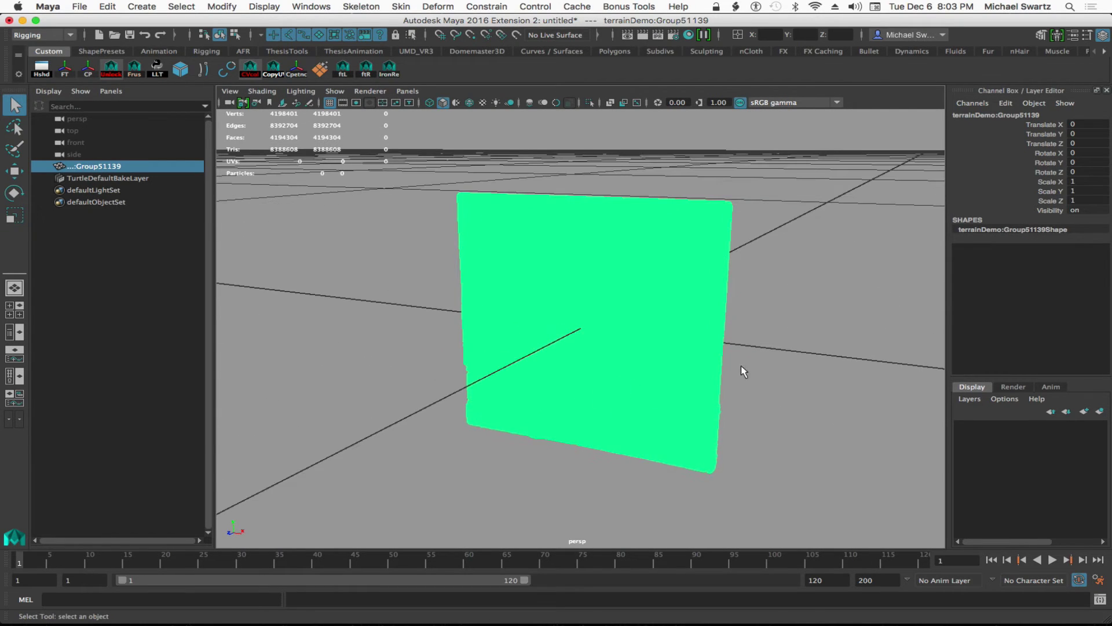
alt+right_drag(867, 351, 355, 342)
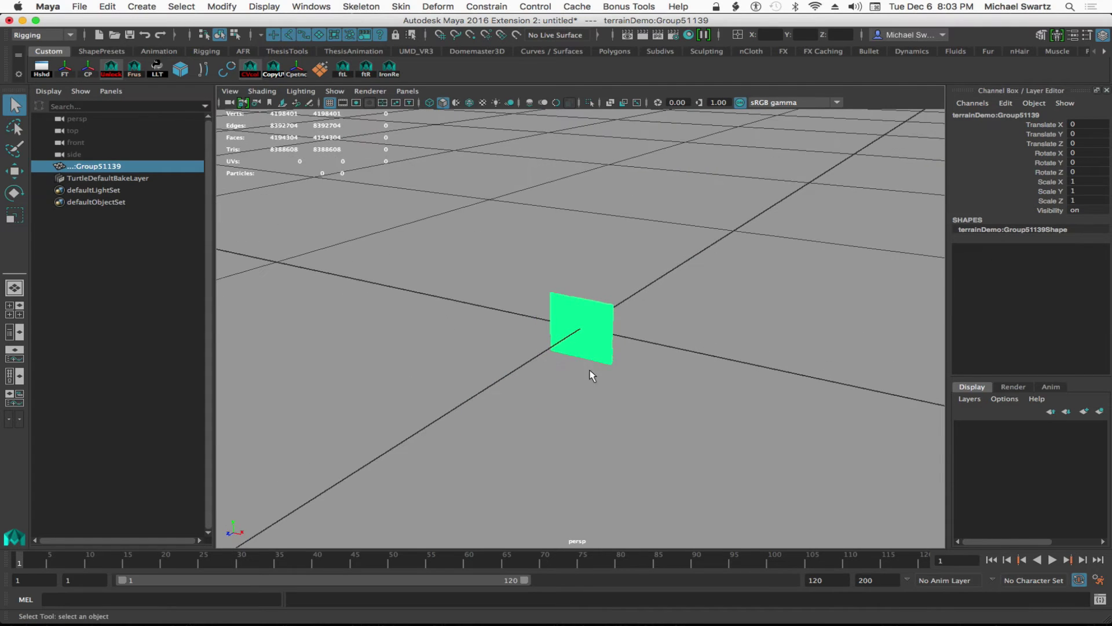
alt+right_drag(591, 372, 785, 380)
Step: Set the terrain's Rotate X to -90 in the Channel Box so it lies flat
key(e)
alt+drag(526, 318, 624, 279)
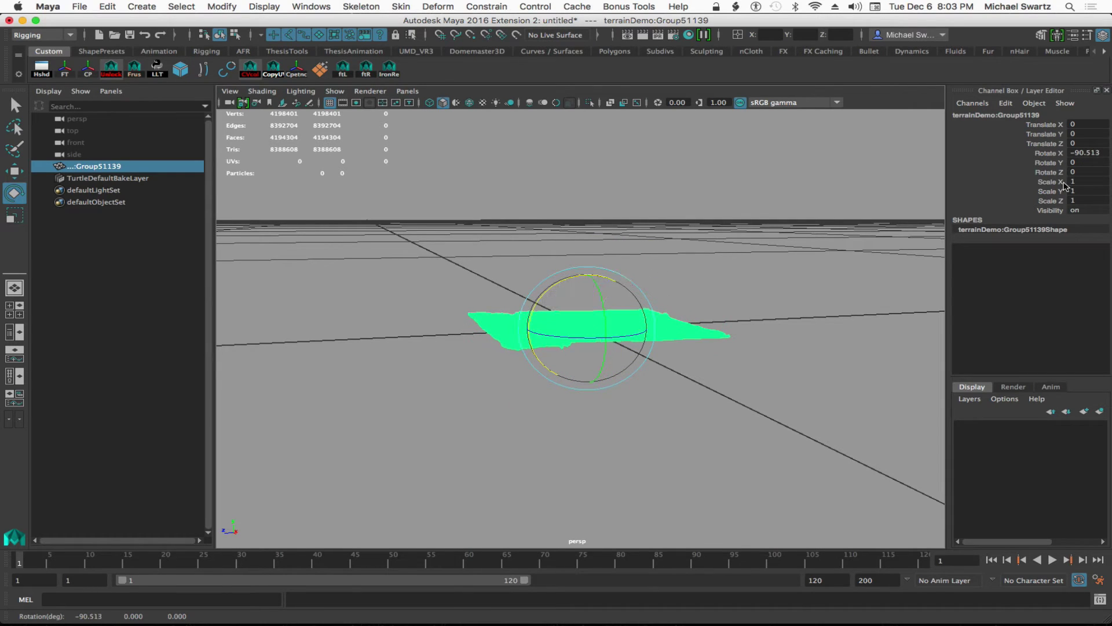
click(1085, 152)
text(90)
key(Return)
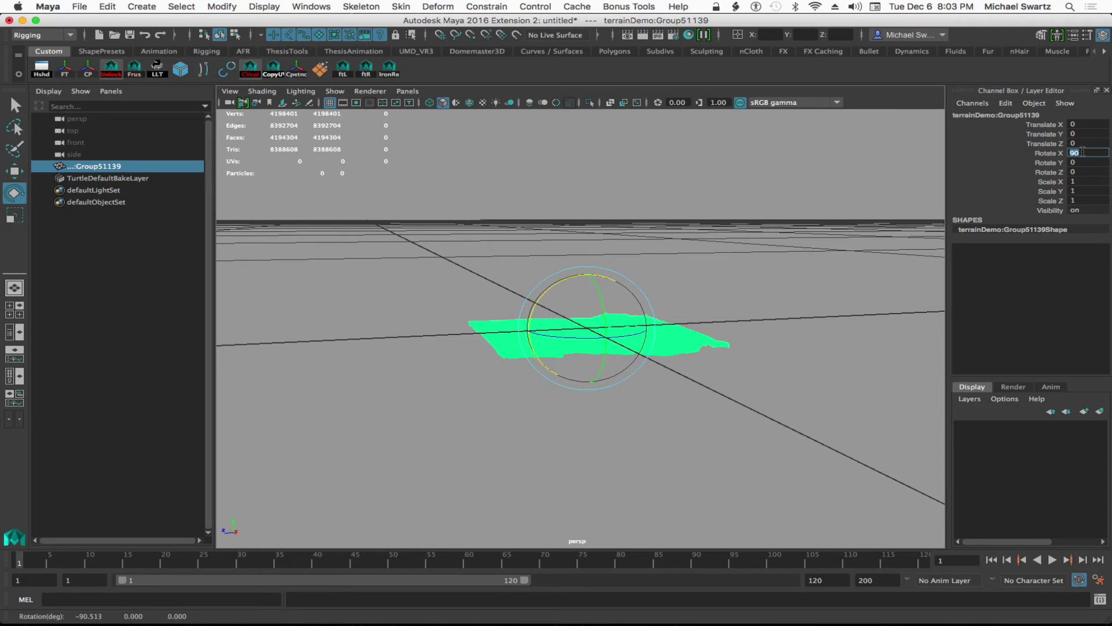
text(0)
key(Return)
click(811, 260)
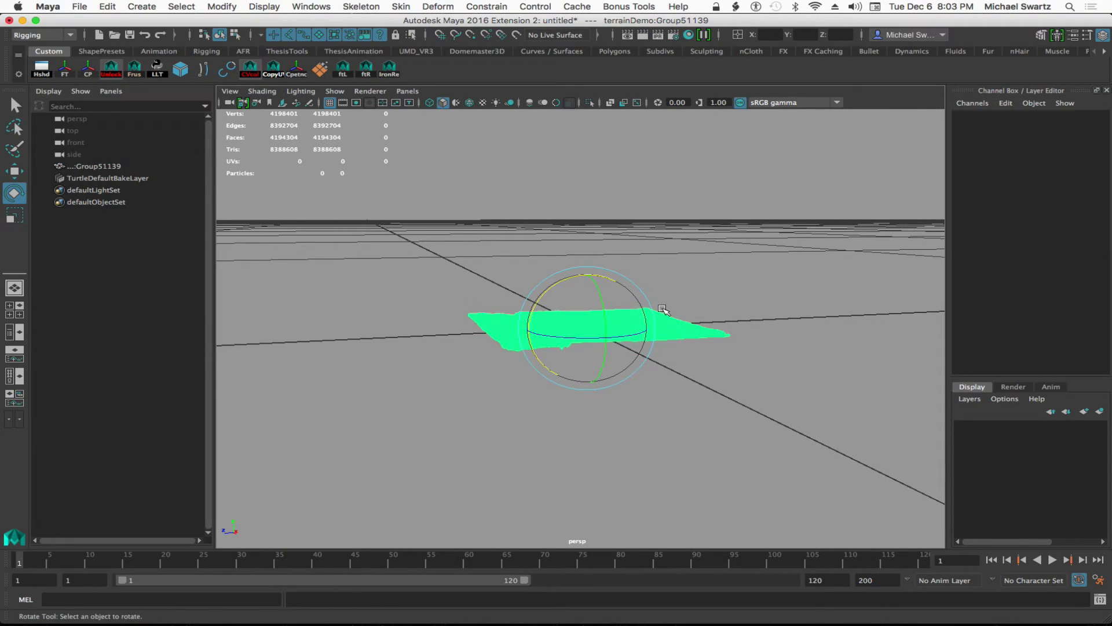
Step: Orbit, zoom and pan around the flattened terrain to inspect its canyon detail
alt+drag(665, 324, 501, 414)
alt+right_drag(501, 415, 641, 432)
alt+drag(641, 432, 745, 460)
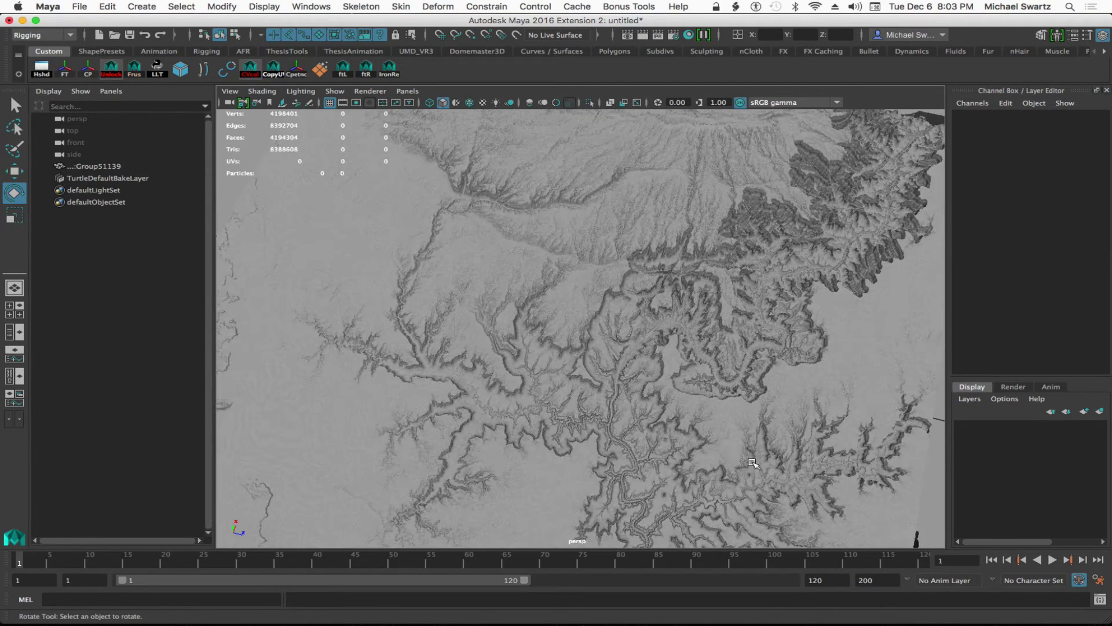
alt+right_drag(745, 459, 753, 457)
alt+drag(753, 457, 774, 373)
alt+right_drag(775, 372, 606, 368)
alt+drag(606, 368, 521, 336)
alt+right_drag(521, 336, 492, 324)
alt+middle_drag(492, 325, 466, 319)
alt+drag(467, 319, 742, 365)
alt+right_drag(742, 365, 466, 341)
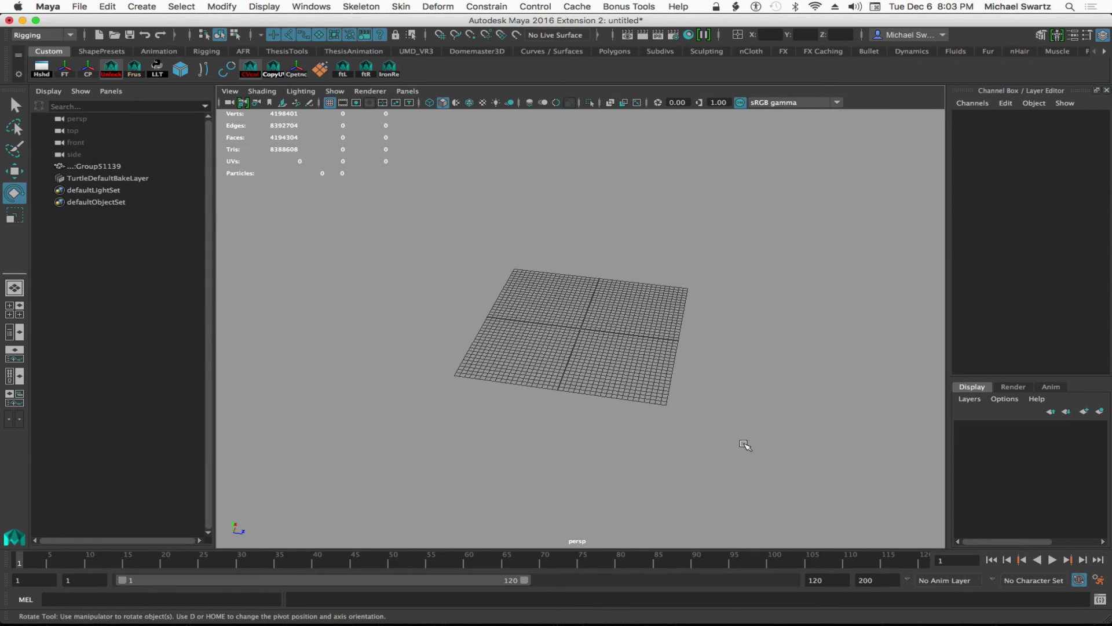
Step: Reselect and frame the terrain, then select its Scale X, Y and Z channels
drag(745, 447, 491, 402)
key(f)
drag(1086, 182, 1082, 202)
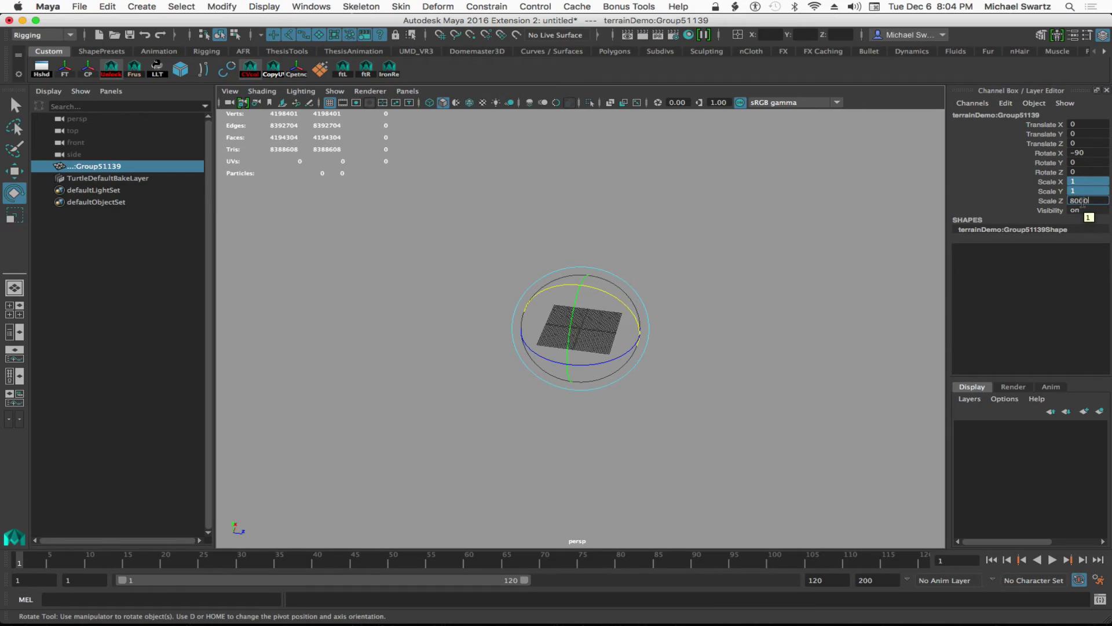
Step: Scale the terrain to 8000 on all three axes
key(Return)
alt+drag(727, 347, 670, 405)
alt+right_drag(670, 413, 643, 419)
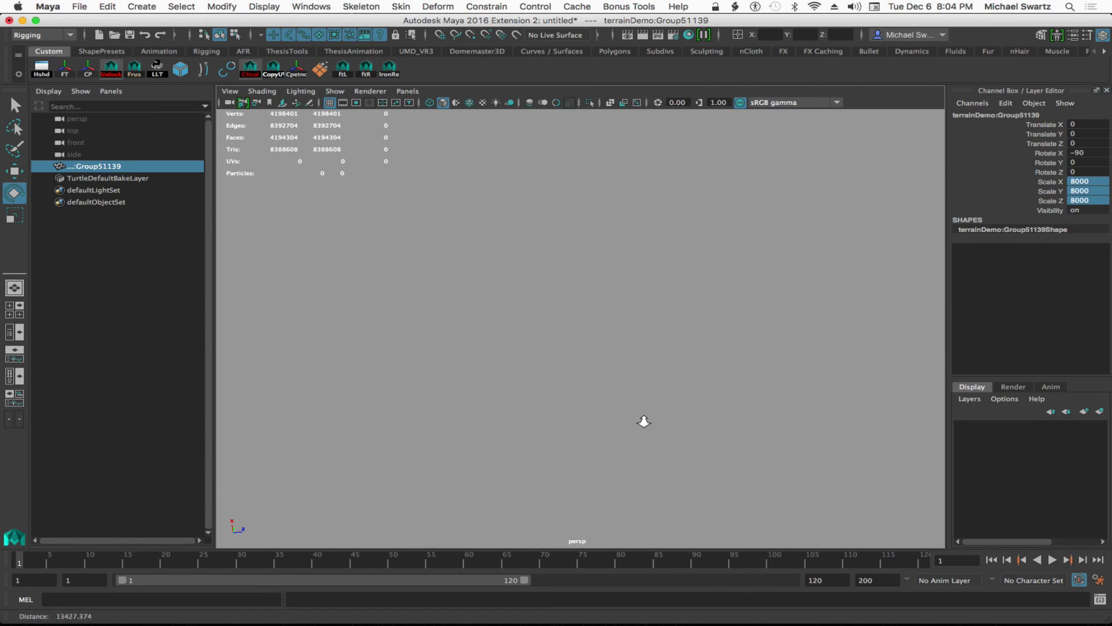
Step: Set the persp camera's Far Clip Plane to 100000 so the enlarged terrain stays visible
click(230, 104)
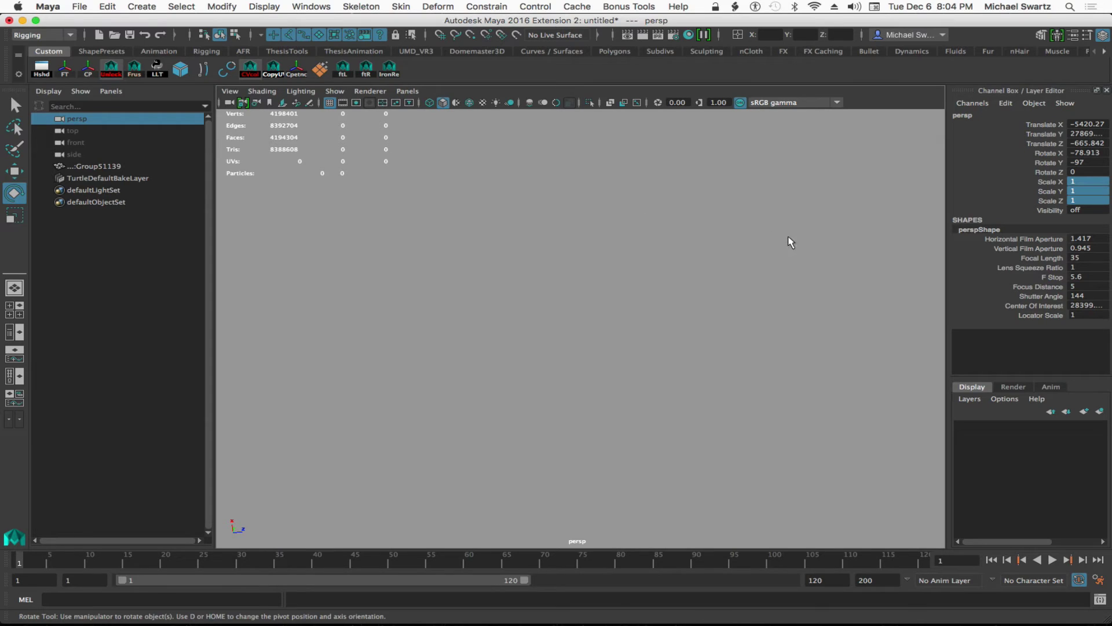
key(ctrl+a)
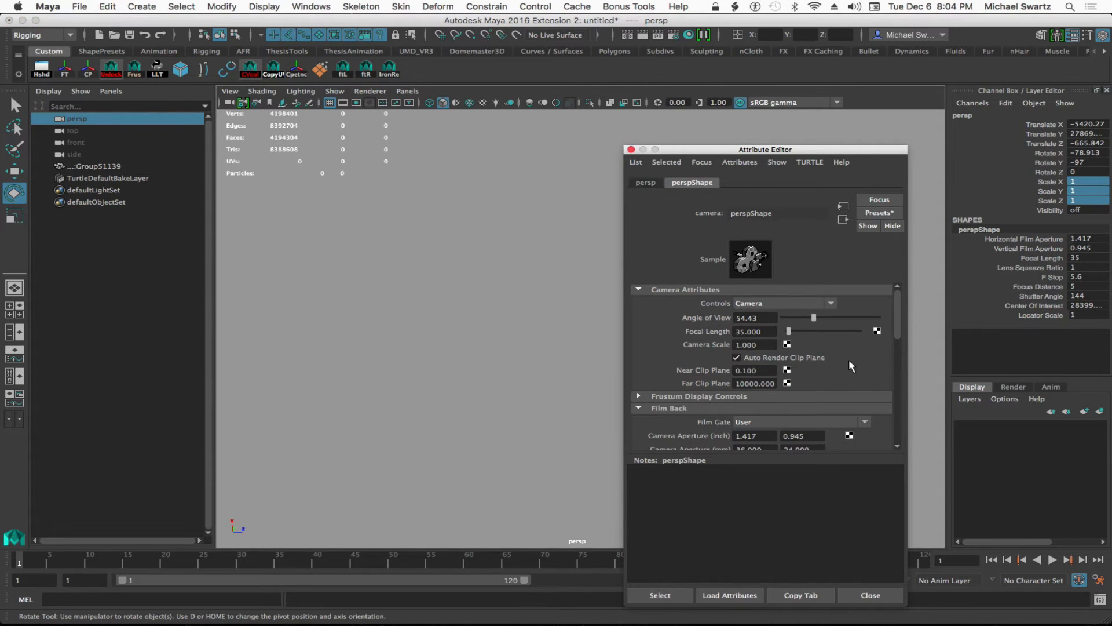
text(0)
key(Return)
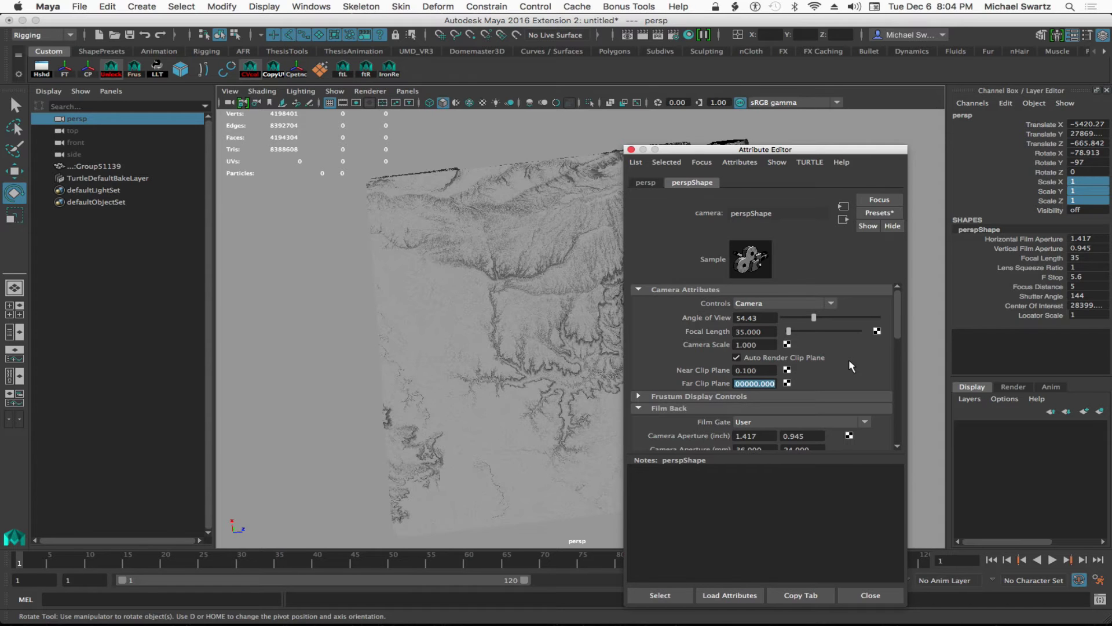
click(870, 595)
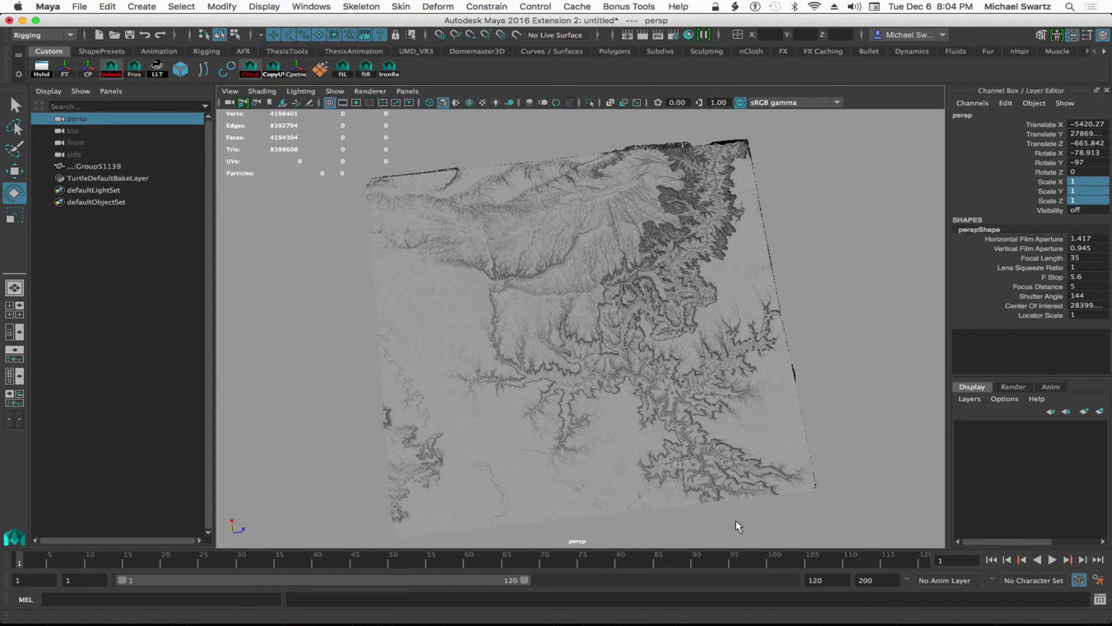
alt+drag(736, 520, 785, 405)
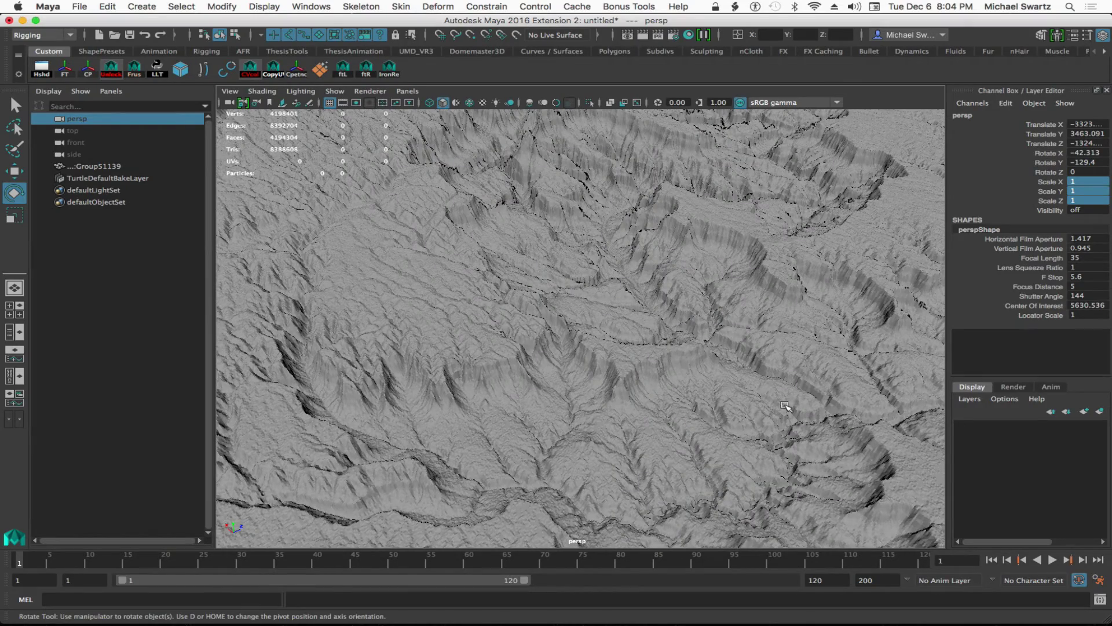
Step: Tumble around the canyon terrain, then select the Group51139 terrain group
alt+drag(702, 400, 516, 405)
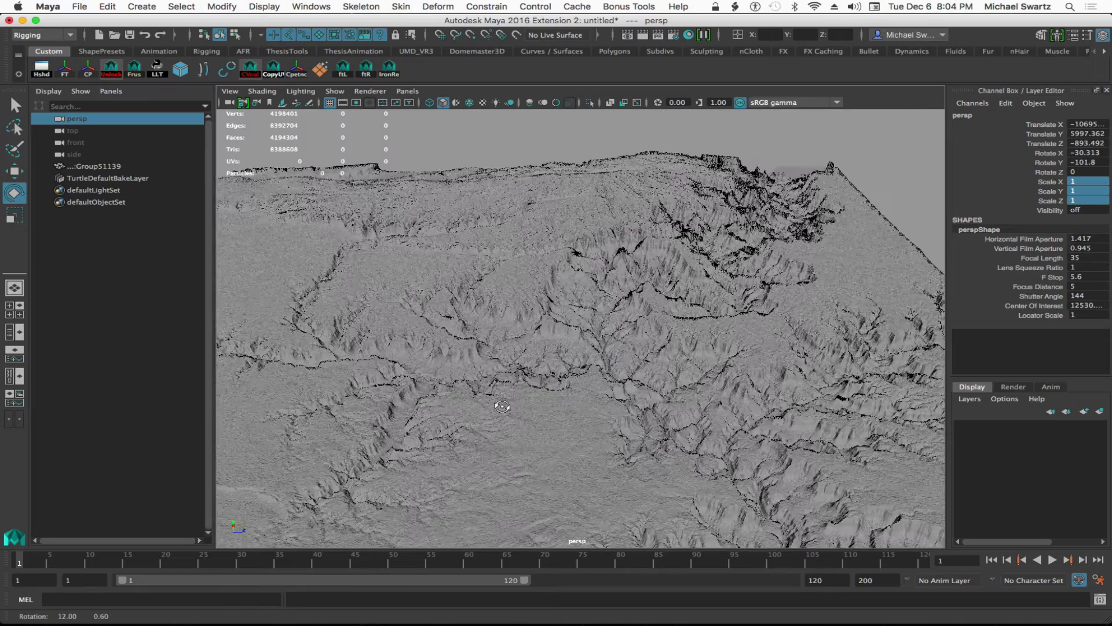
alt+drag(503, 406, 625, 322)
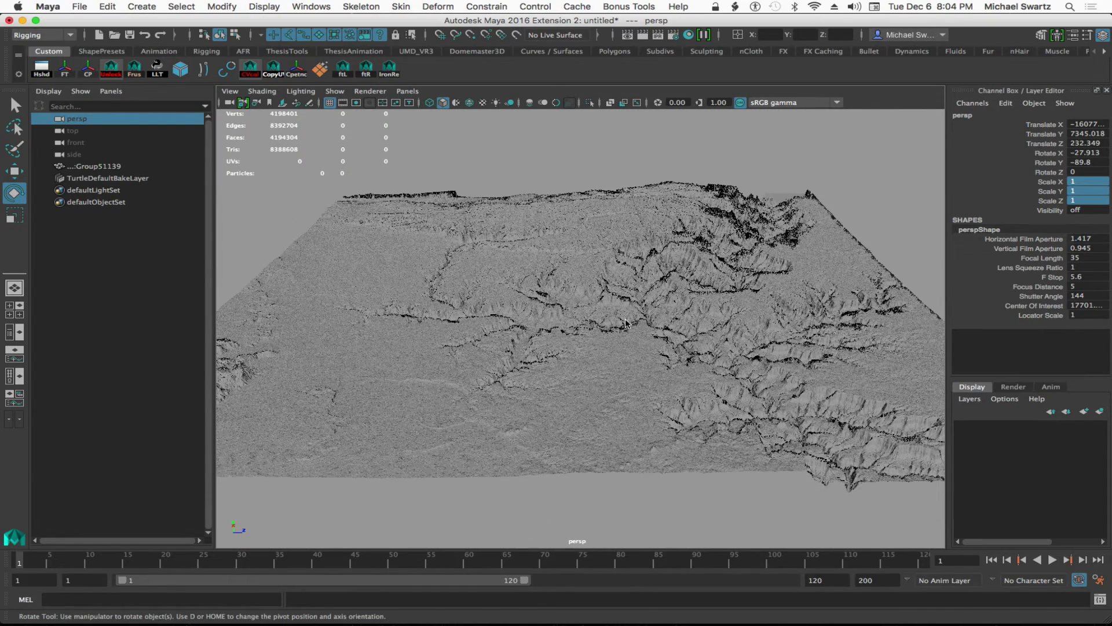
click(625, 321)
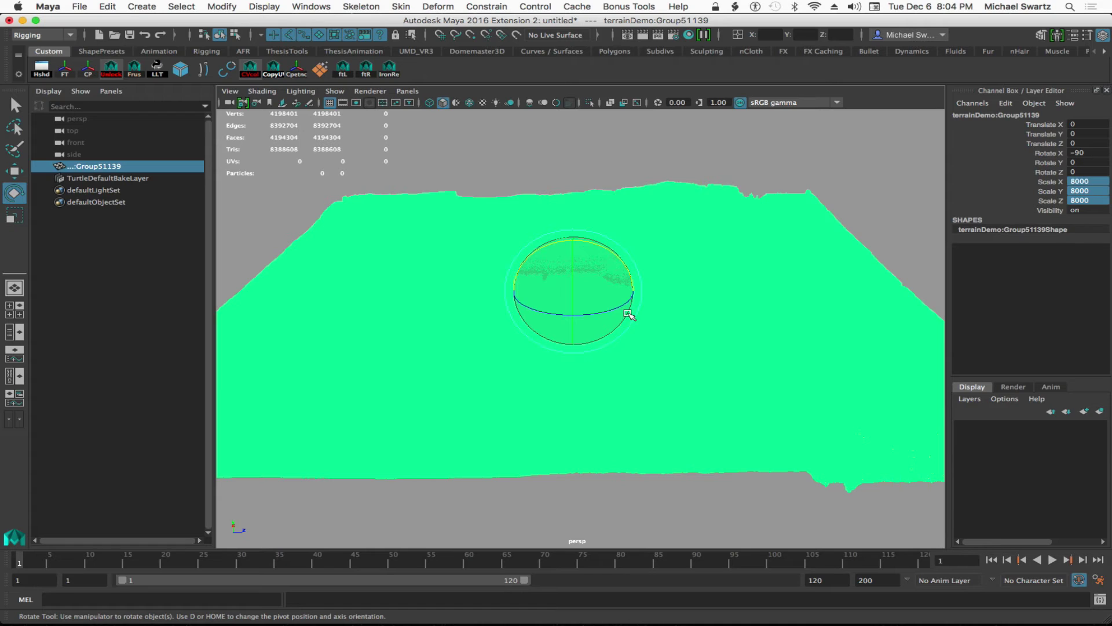
Step: Assign a new mental ray mia_material_x_passes shader to the terrain
right_drag(629, 314, 627, 293)
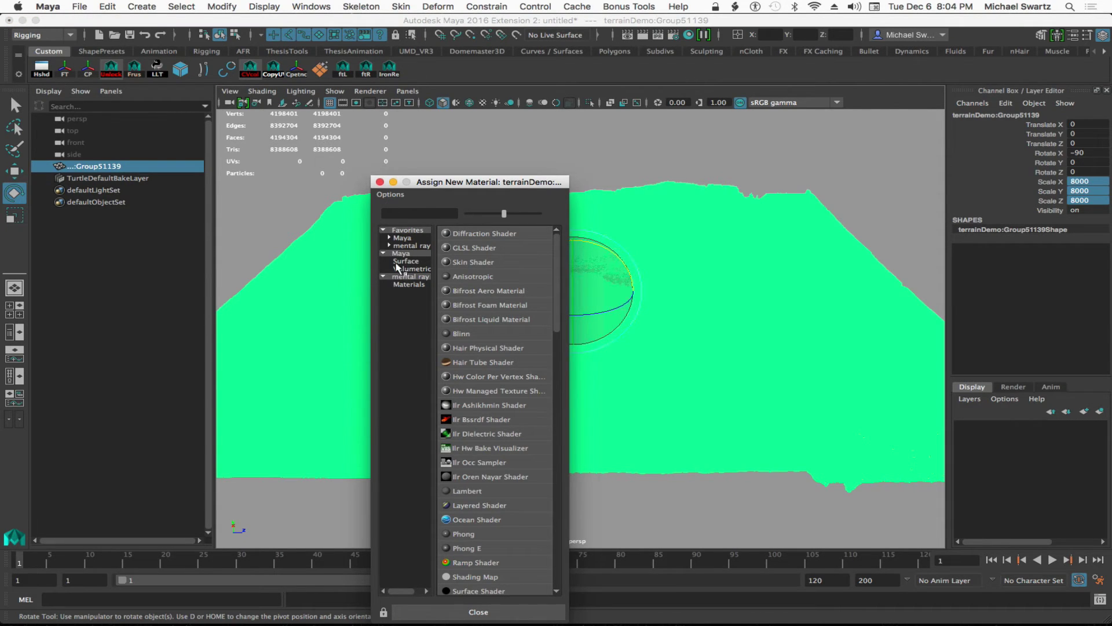
click(402, 245)
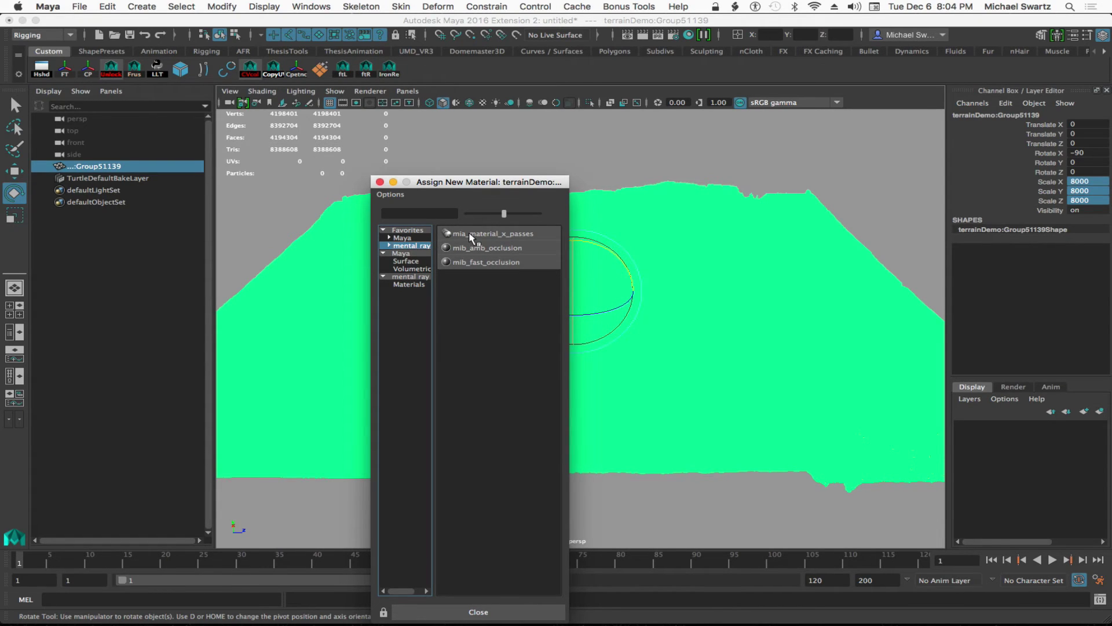
click(468, 233)
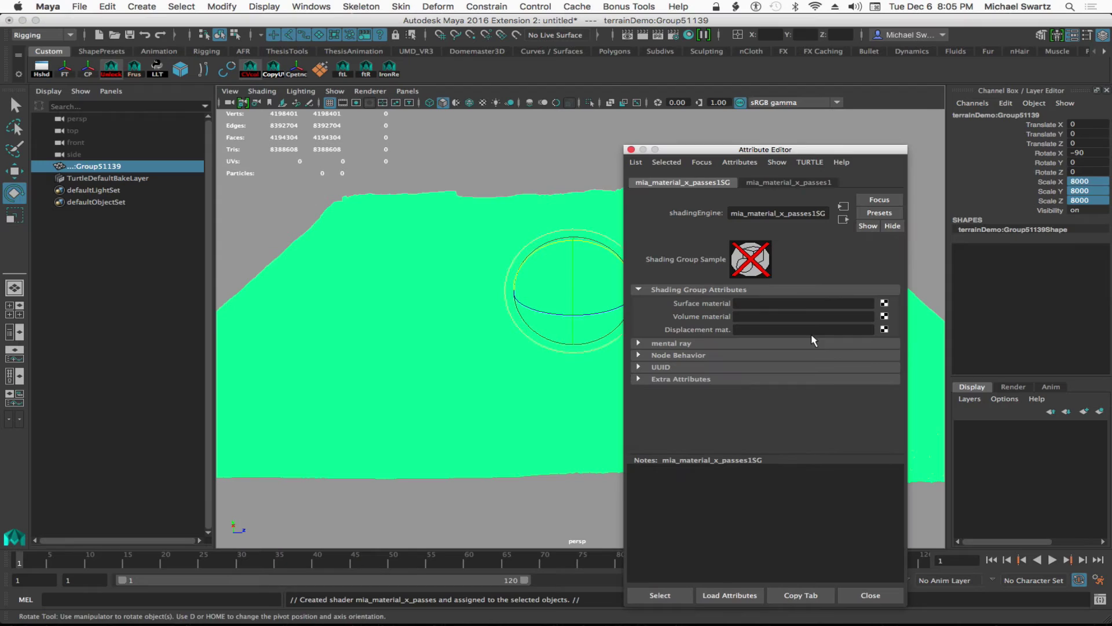
Step: Map a Ramp texture, created as a projection, into the material's Diffuse Color
click(778, 182)
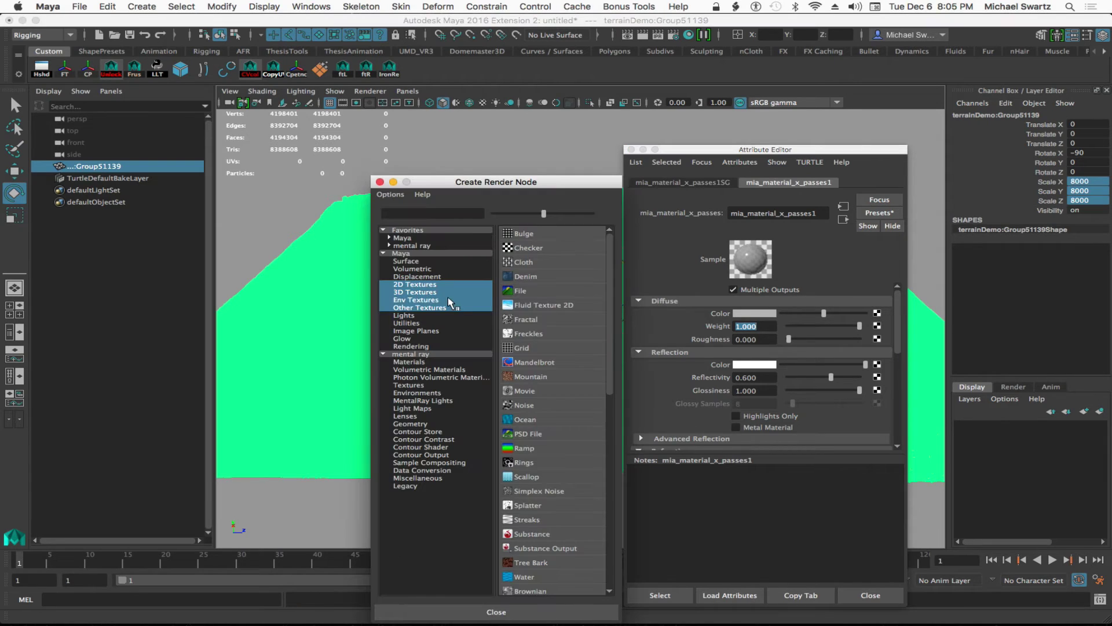
right_click(540, 447)
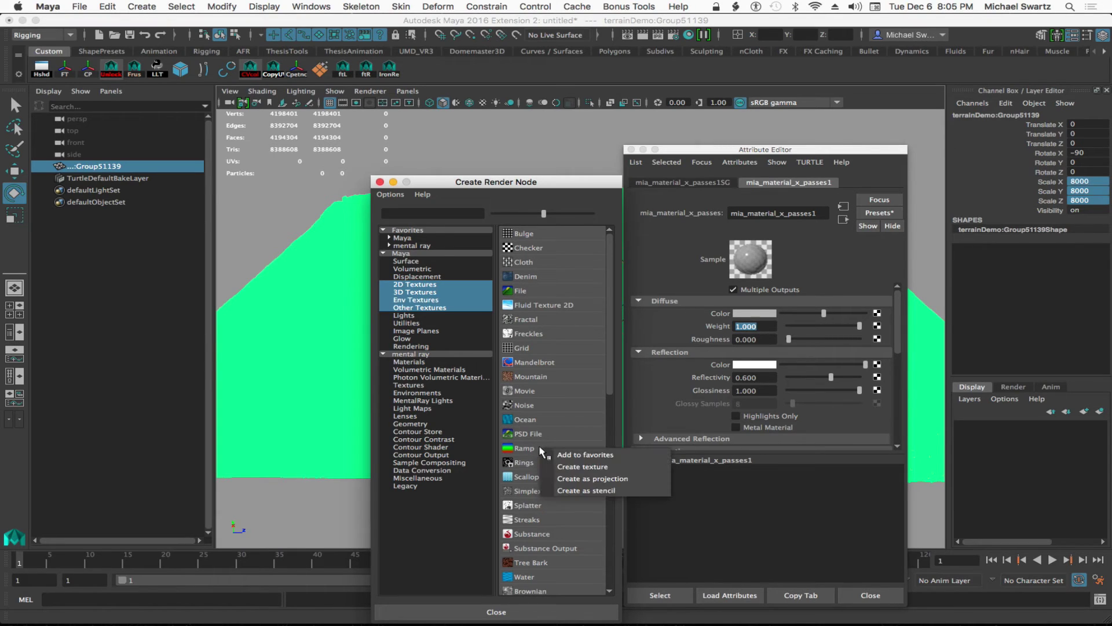
click(584, 480)
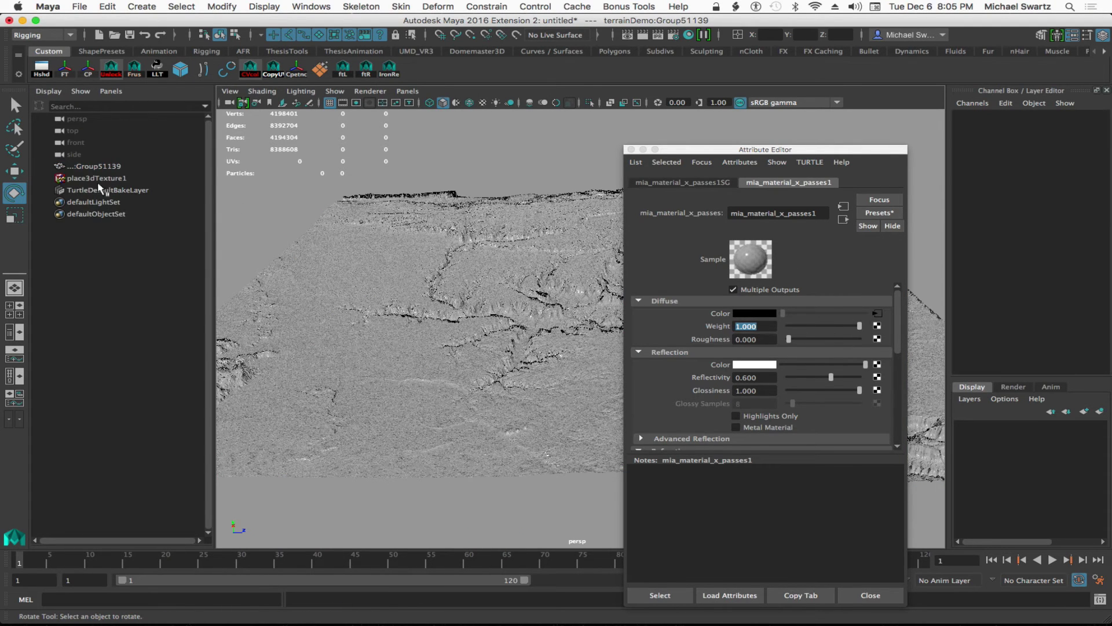
Step: Fit place3dTexture1 to the terrain's bounding box: scale 8000 × 500 × 8000, Translate Y 500
click(95, 178)
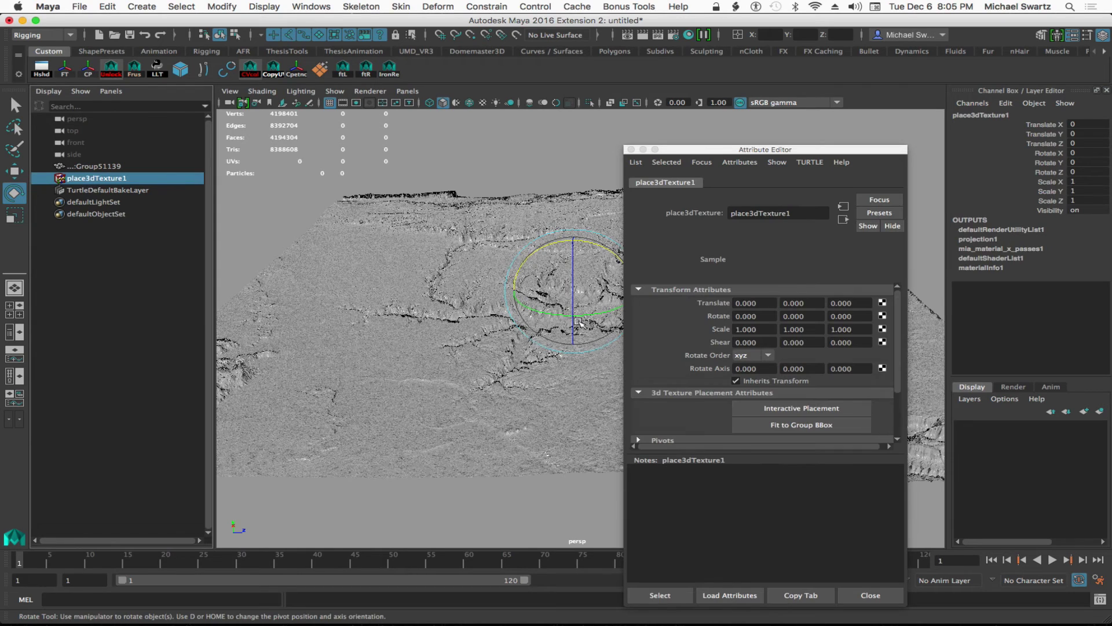
alt+drag(389, 224, 440, 237)
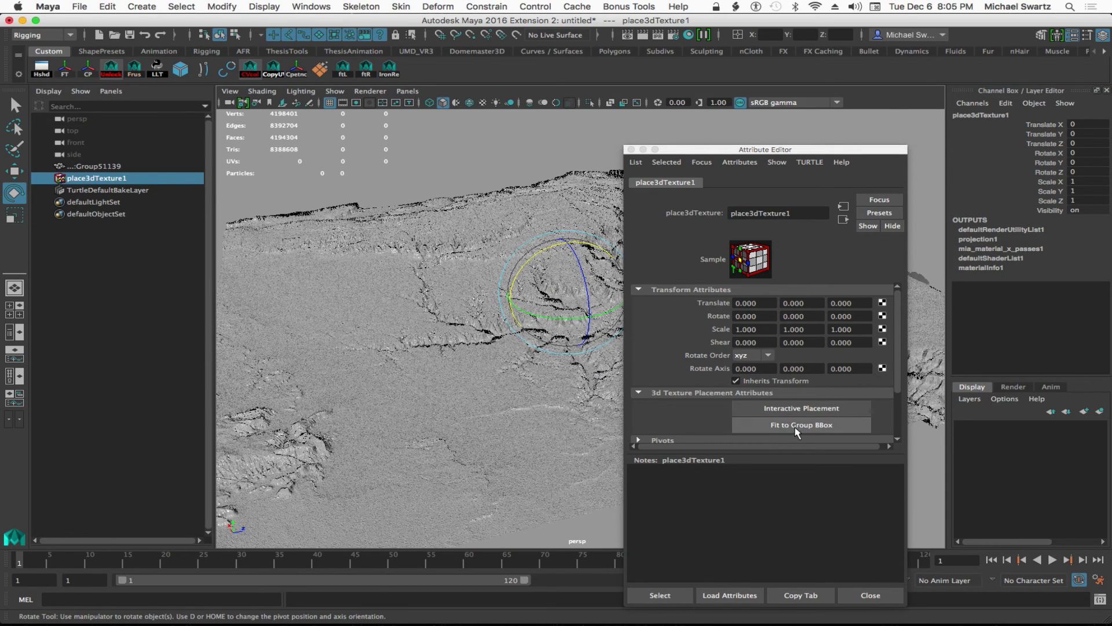
click(813, 425)
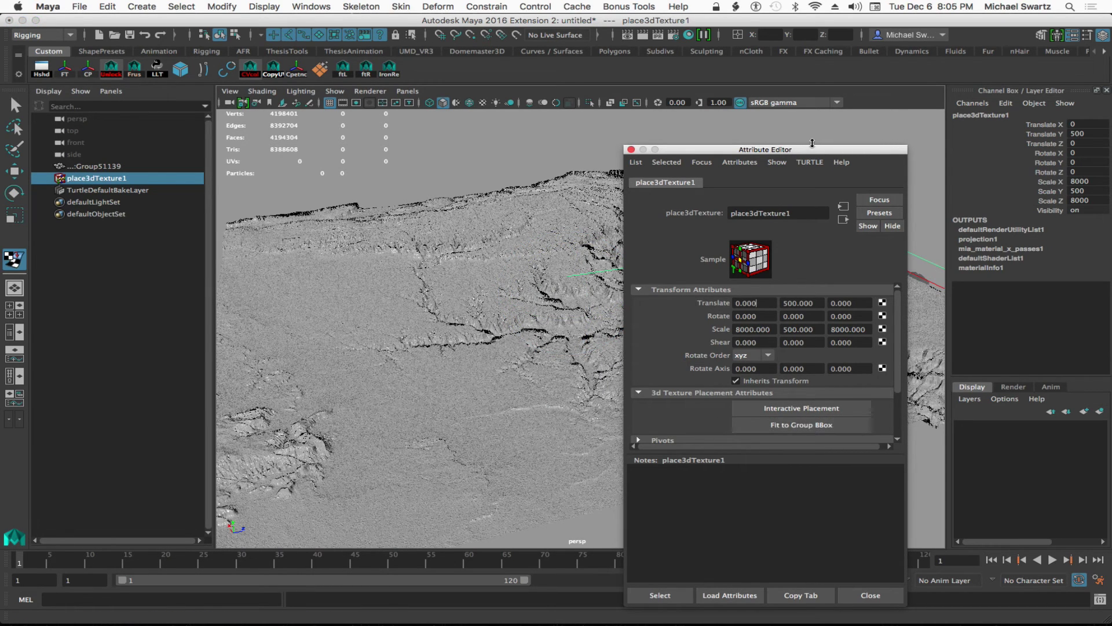
drag(809, 152, 300, 175)
alt+drag(579, 278, 522, 276)
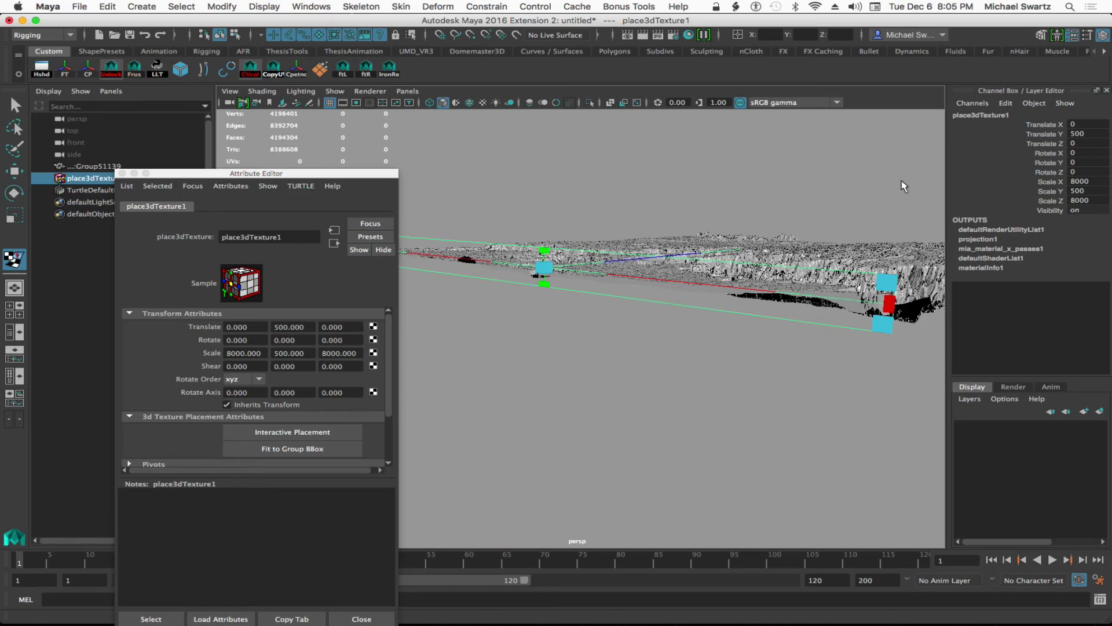
alt+drag(788, 308, 675, 333)
mouse_move(680, 335)
alt+right_down()
mouse_move(727, 335)
mouse_move(596, 342)
mouse_move(665, 346)
alt+right_up()
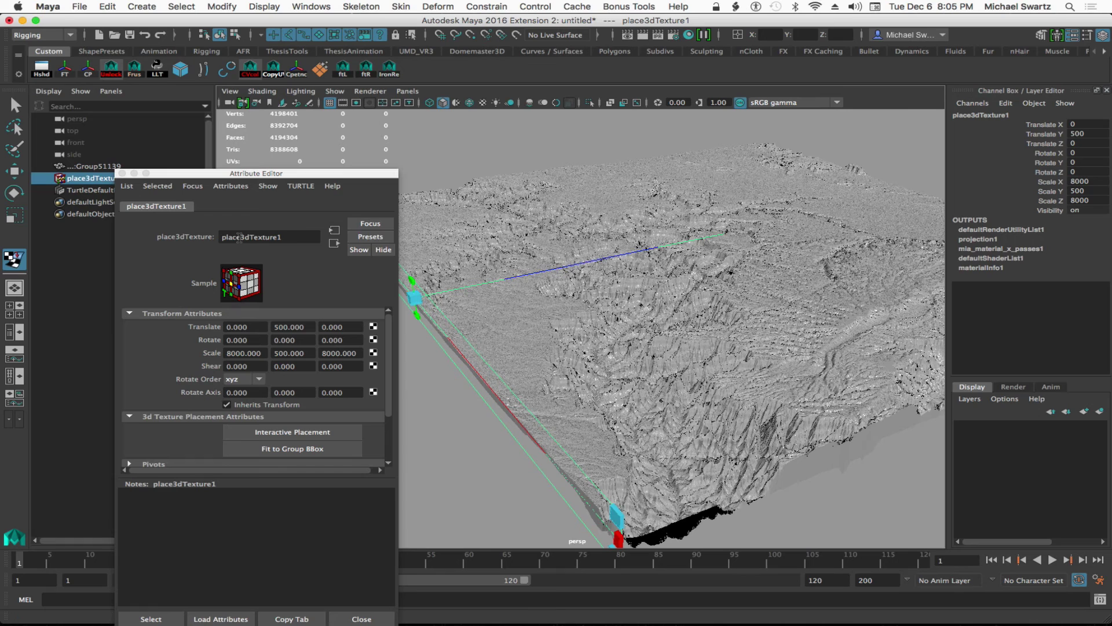
Step: Replace ramp1 with the Rainbow preset via projection1 and turn on textured display
click(334, 243)
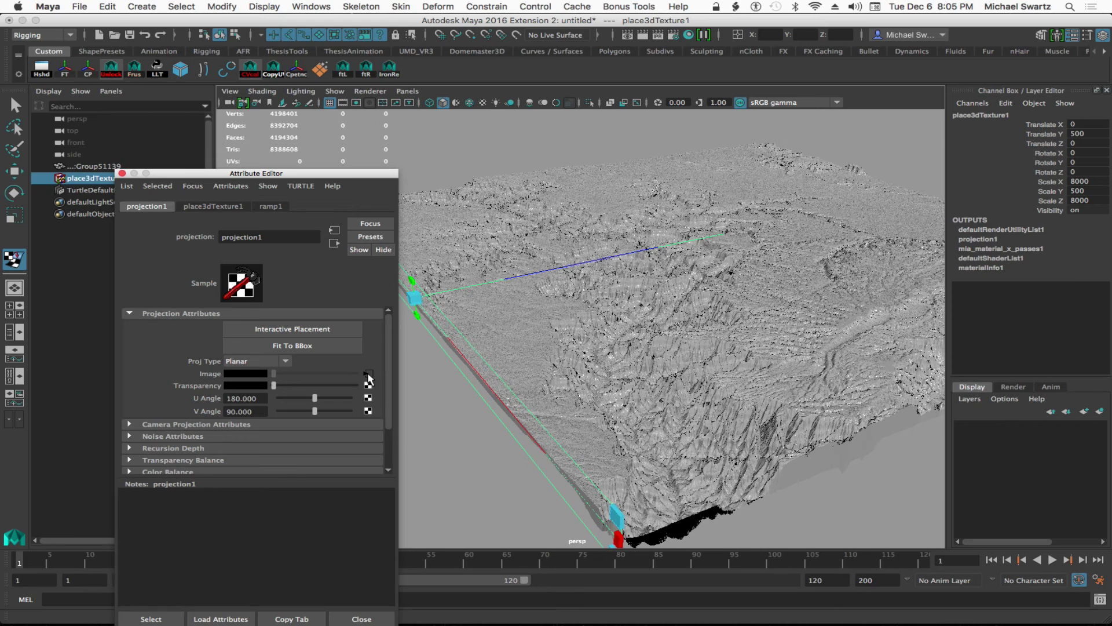
click(368, 375)
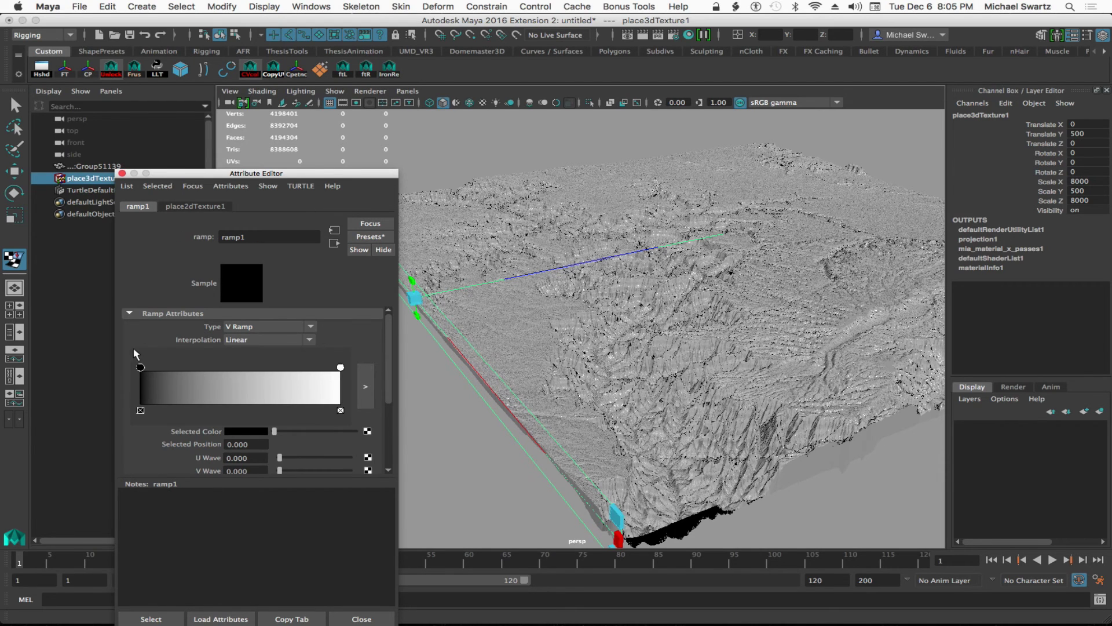
click(365, 238)
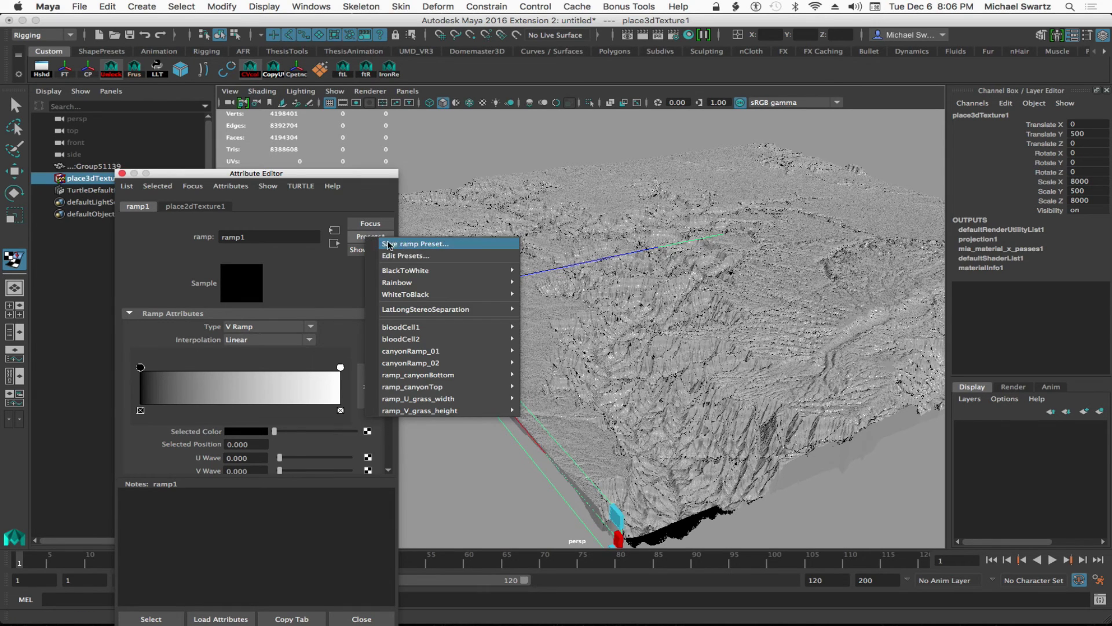
mouse_move(418, 283)
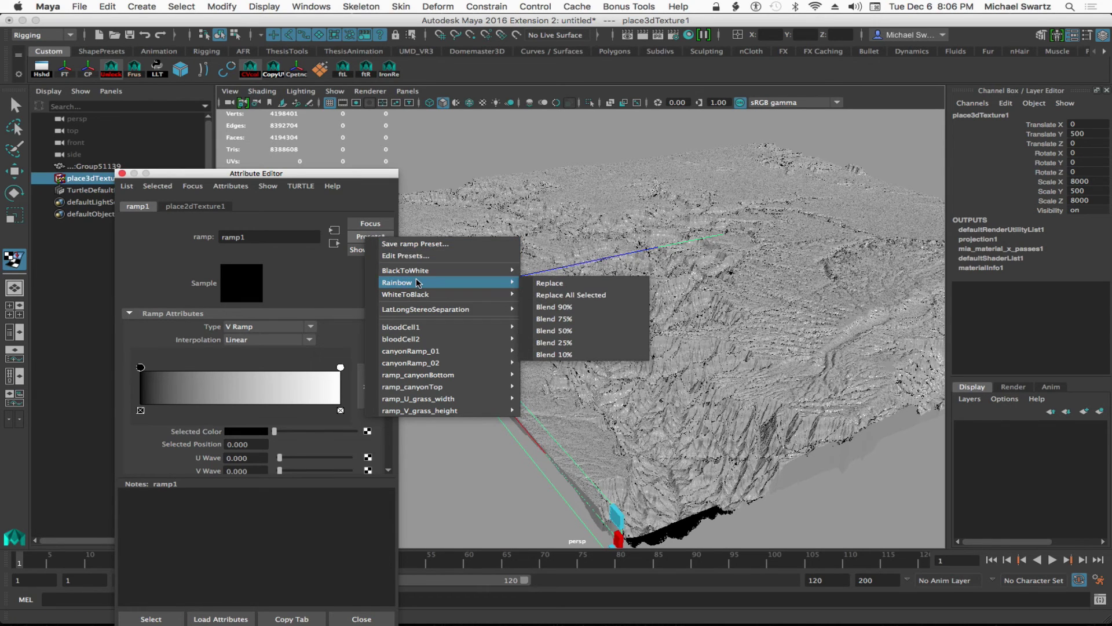
click(569, 289)
click(633, 345)
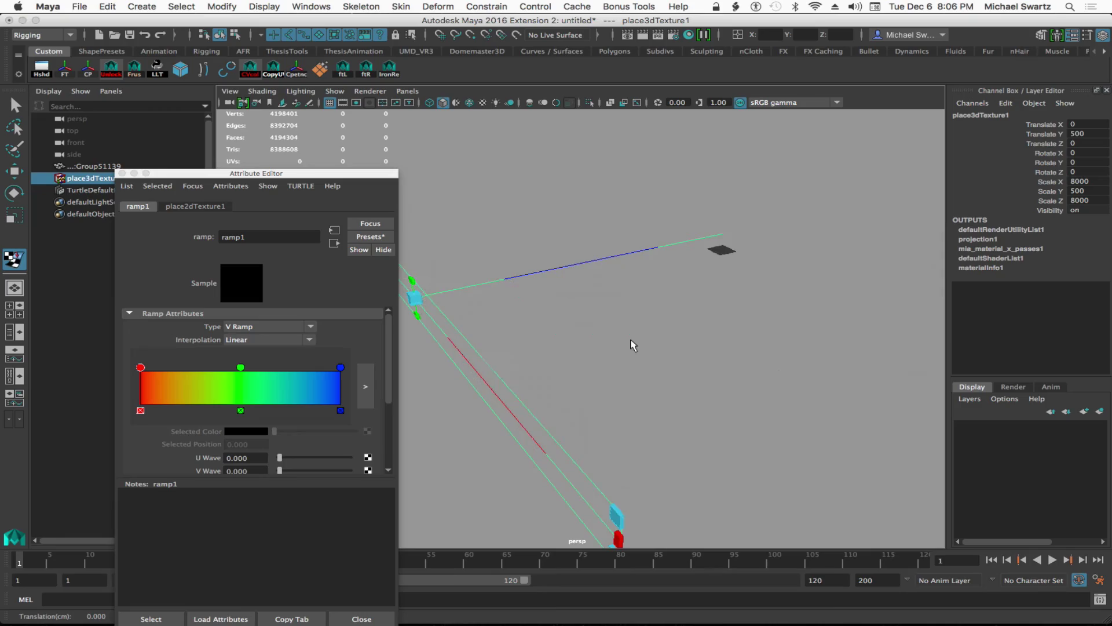
key(6)
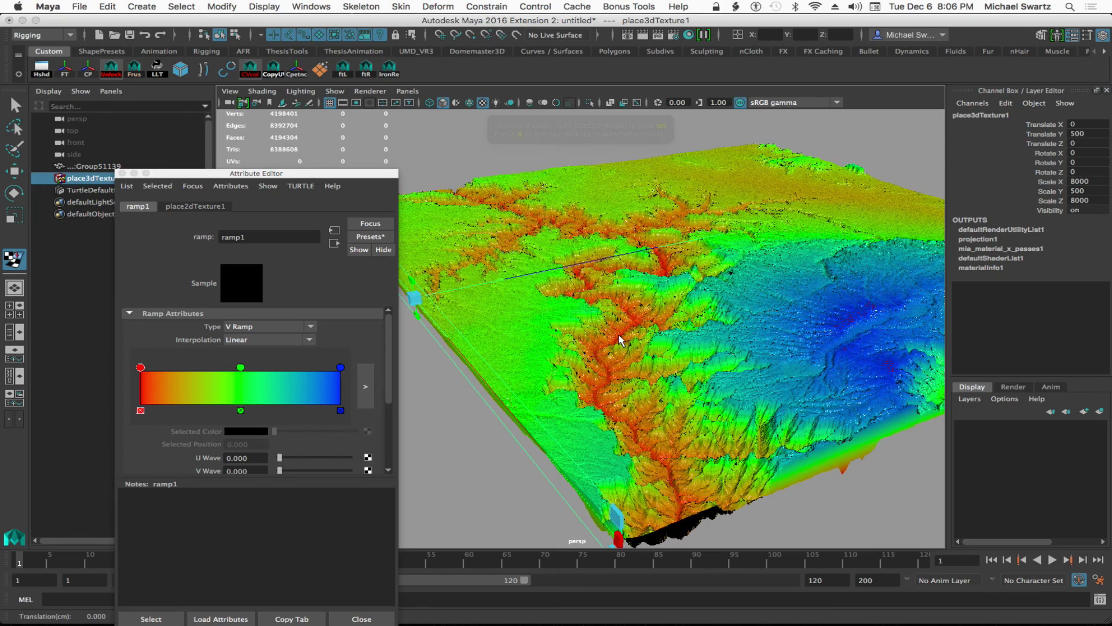
alt+middle_drag(725, 375, 753, 369)
scroll(753, 368, up, 6)
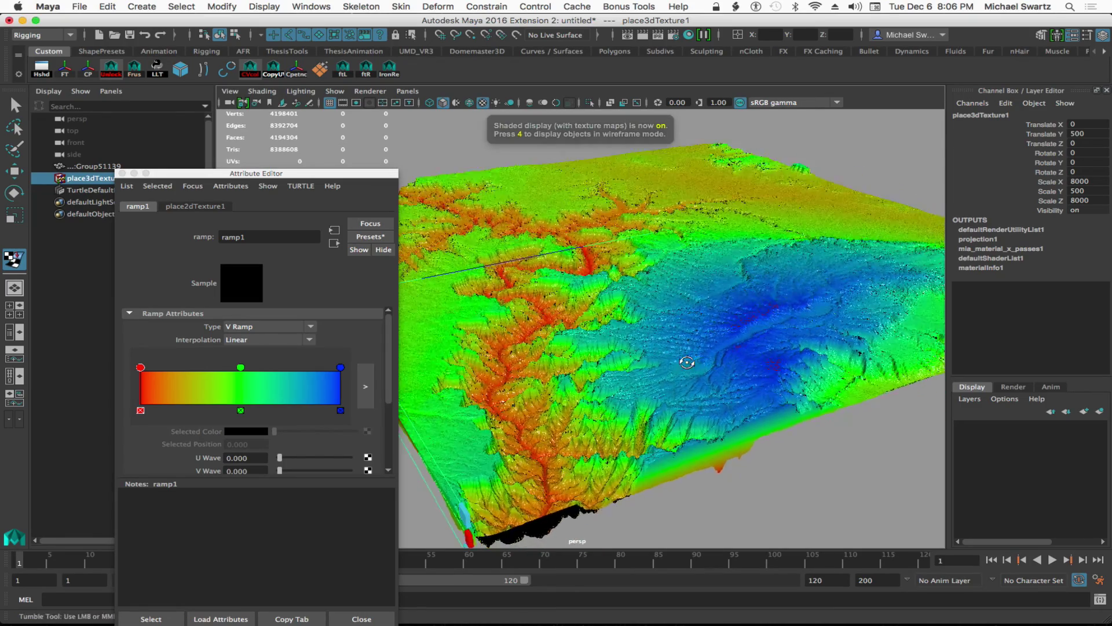
alt+drag(654, 342, 693, 314)
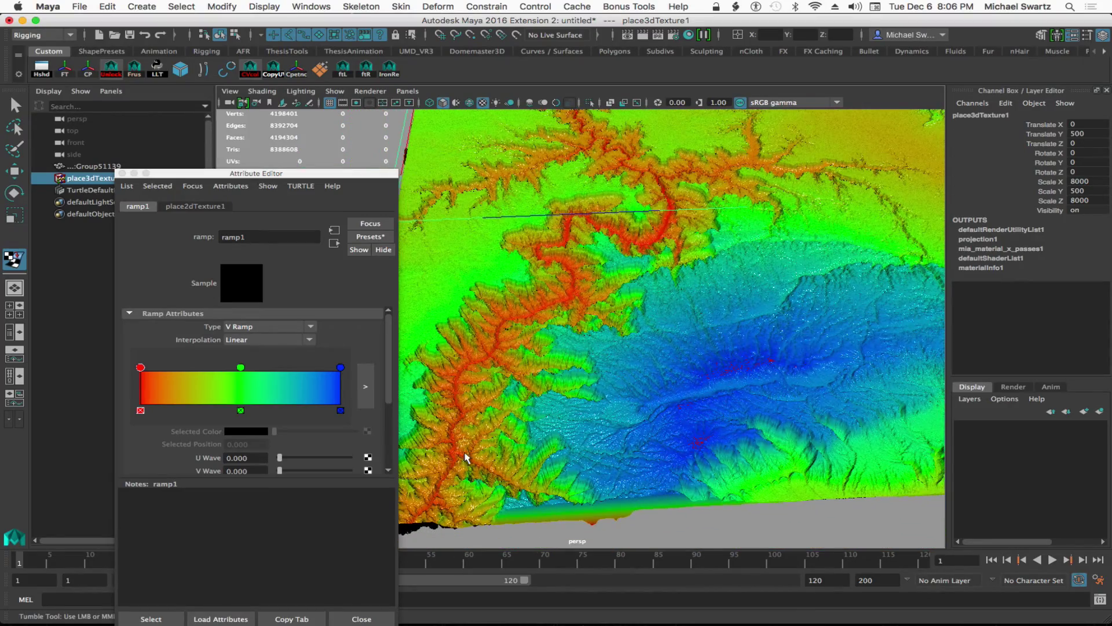
alt+drag(830, 410, 661, 400)
click(140, 368)
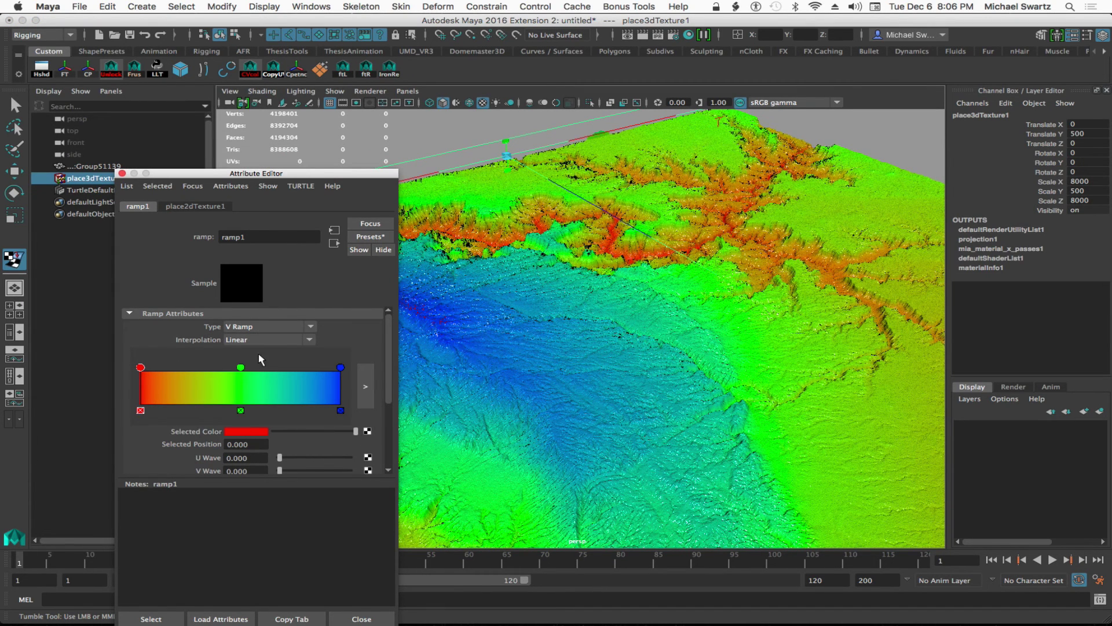
click(240, 368)
Step: Add a magenta (HSV 300, 1, 1) colour point at 0.175 on ramp1 and review the terrain
click(340, 368)
click(175, 388)
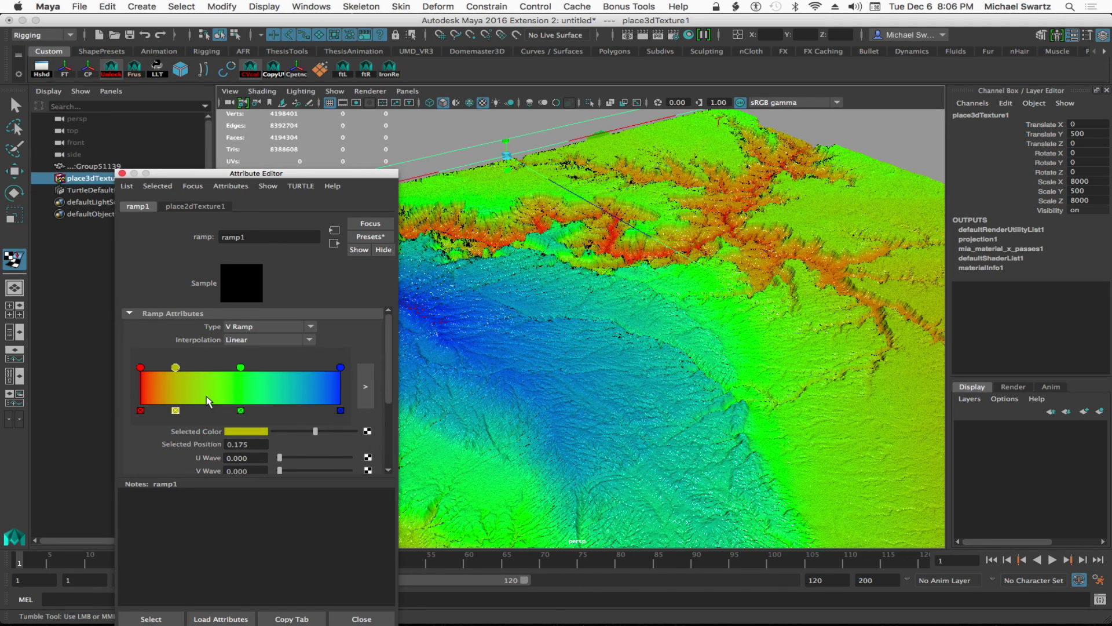
click(246, 432)
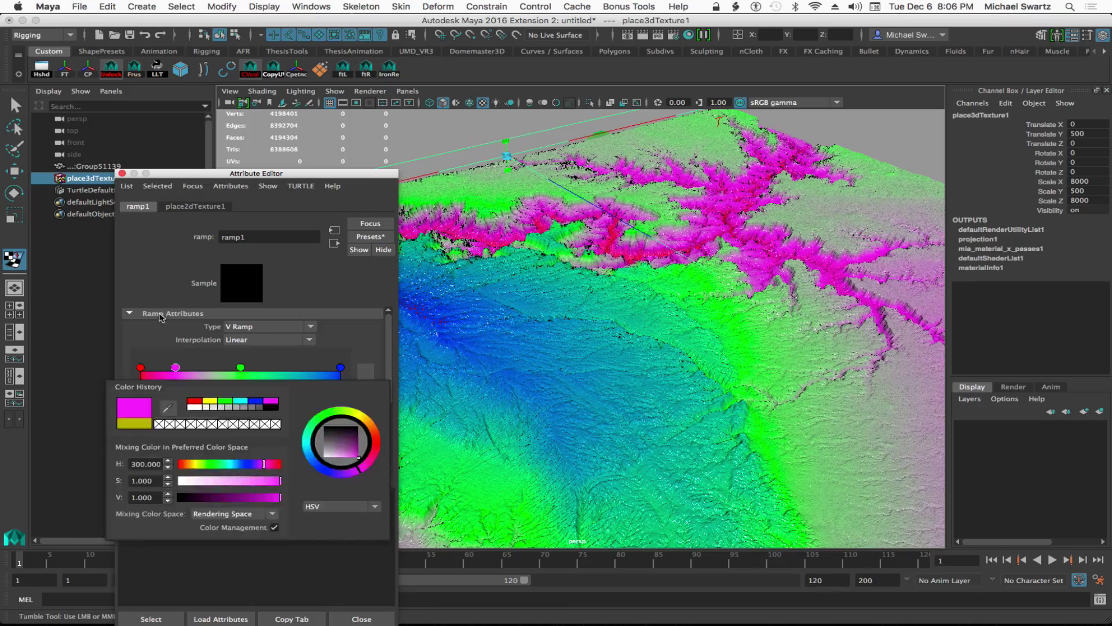
alt+drag(637, 329, 599, 354)
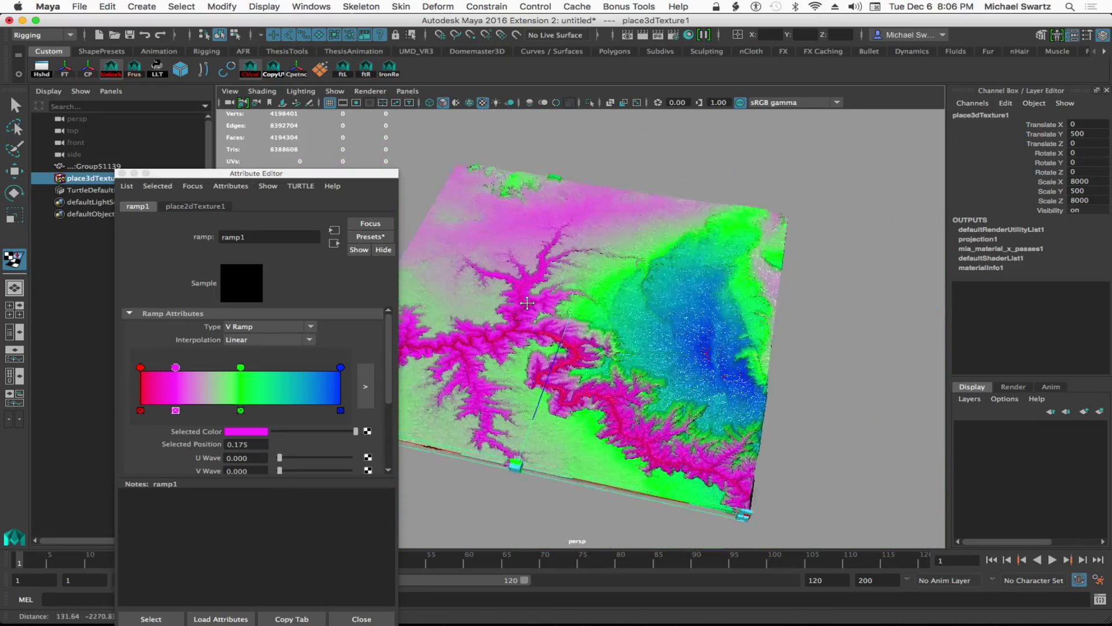
alt+right_drag(600, 354, 623, 355)
alt+drag(622, 356, 637, 368)
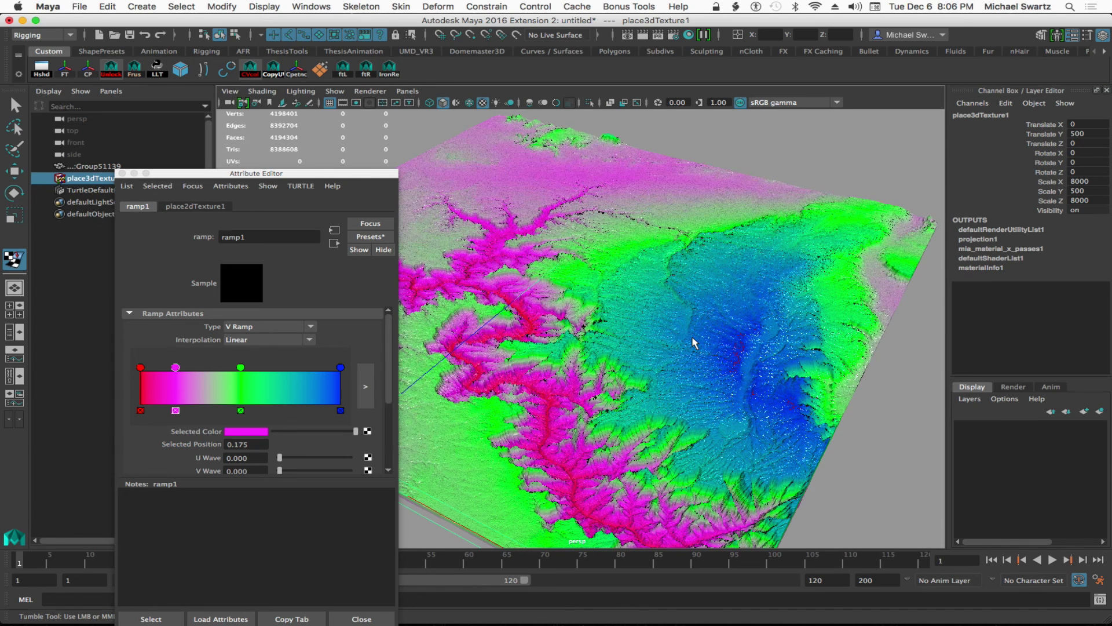